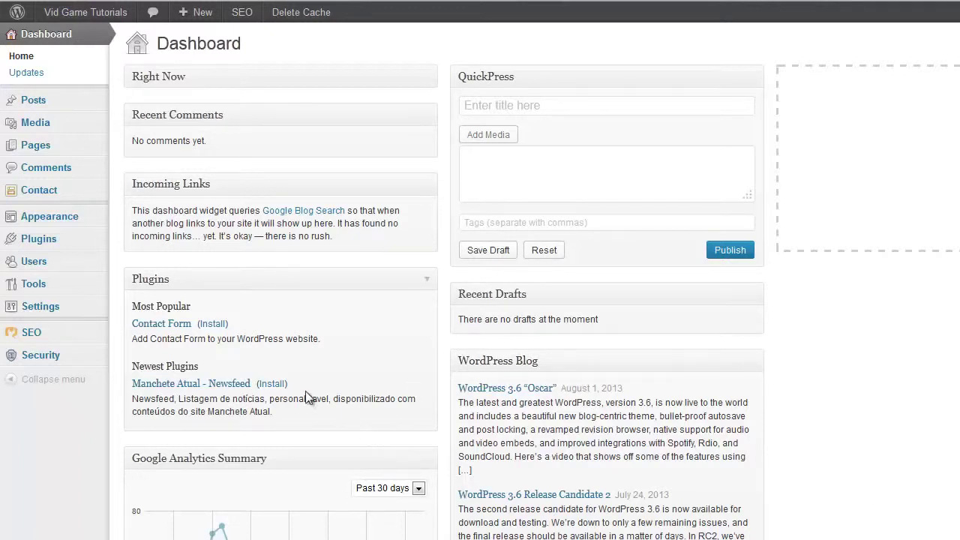
# Search the installable plugins for "Related Posts".
pyautogui.moveTo(55, 240)
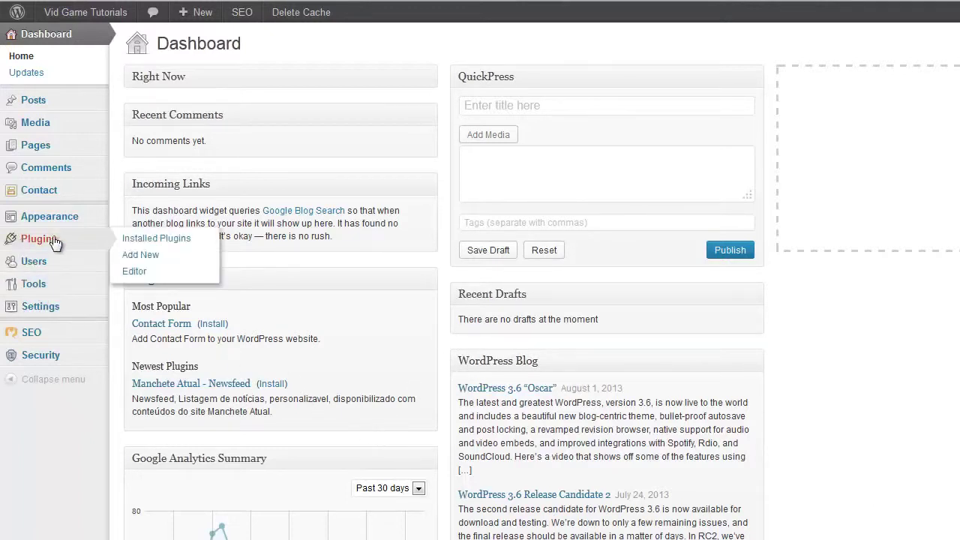
pyautogui.click(147, 259)
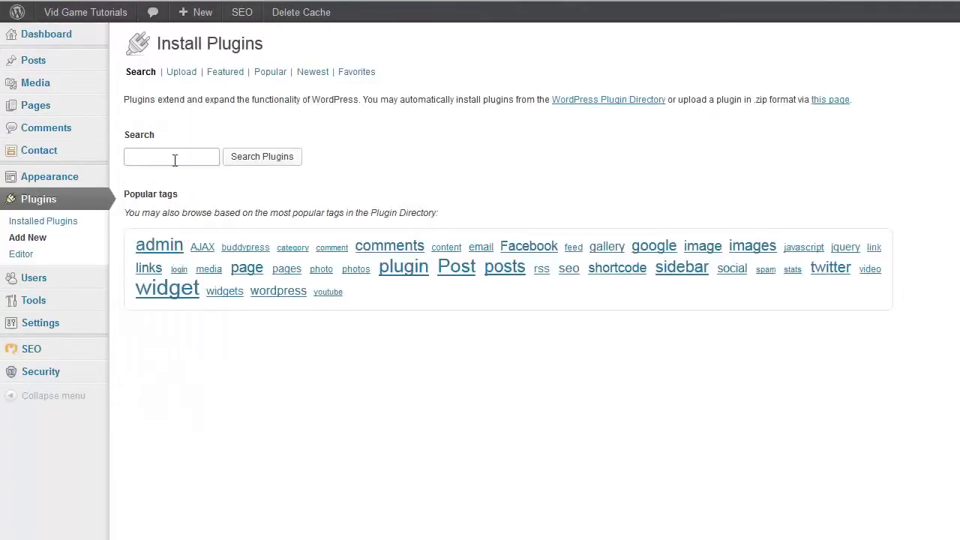
pyautogui.rightClick(175, 160)
pyautogui.click(212, 226)
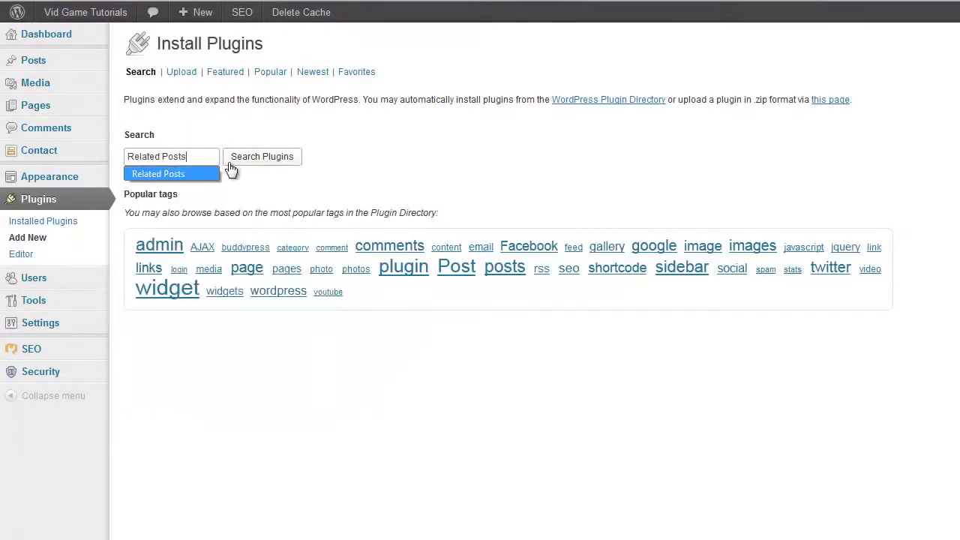
pyautogui.click(255, 159)
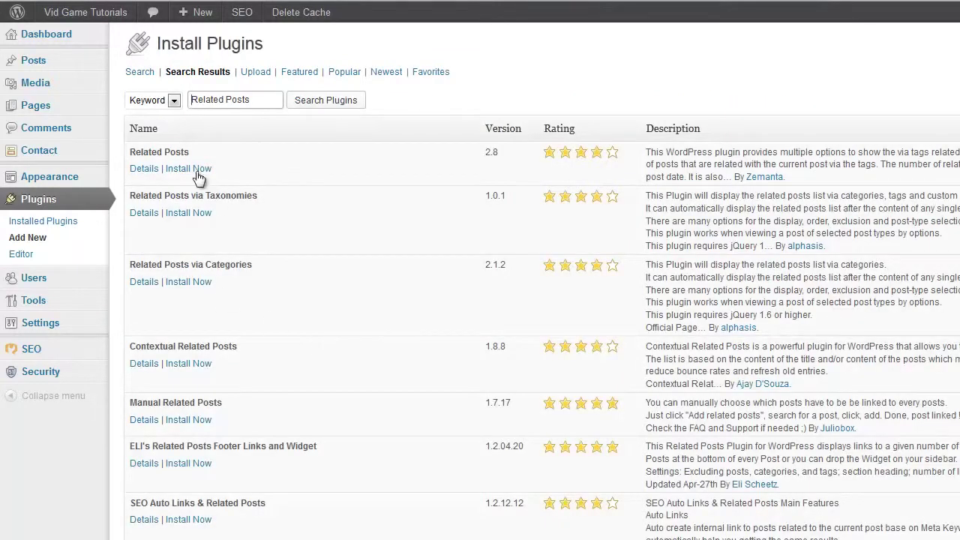
# Install the Related Posts plugin by Zemanta, version 2.8, and activate it.
pyautogui.click(188, 169)
pyautogui.click(709, 290)
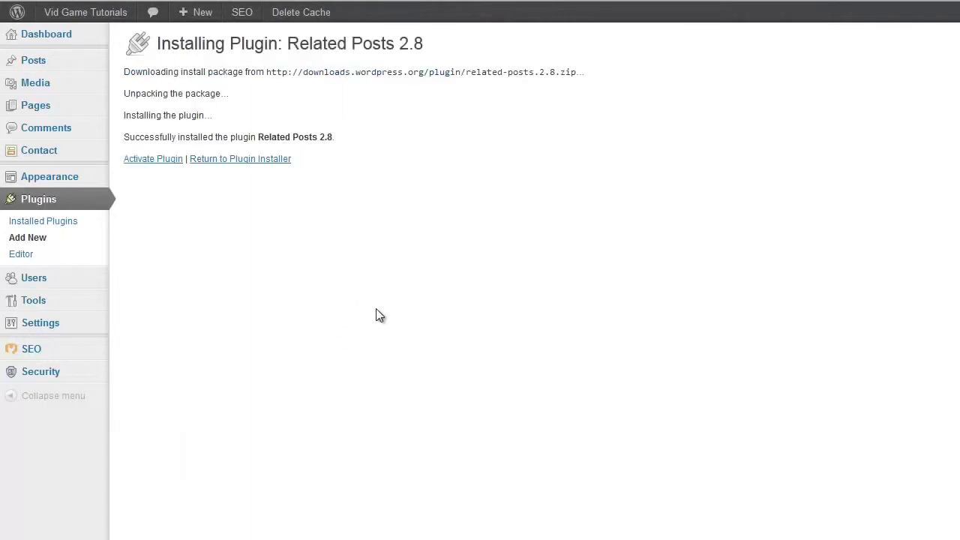
pyautogui.click(160, 167)
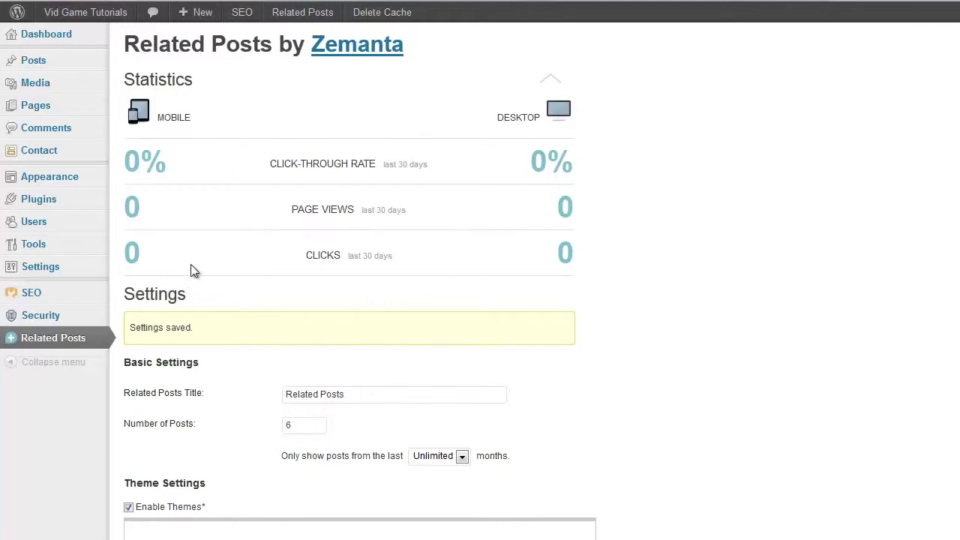
# Preview the Momma theme for desktop and tablet related posts, and settle on the Modern theme.
pyautogui.scroll(-2, 235, 270)
pyautogui.scroll(-2, 235, 270)
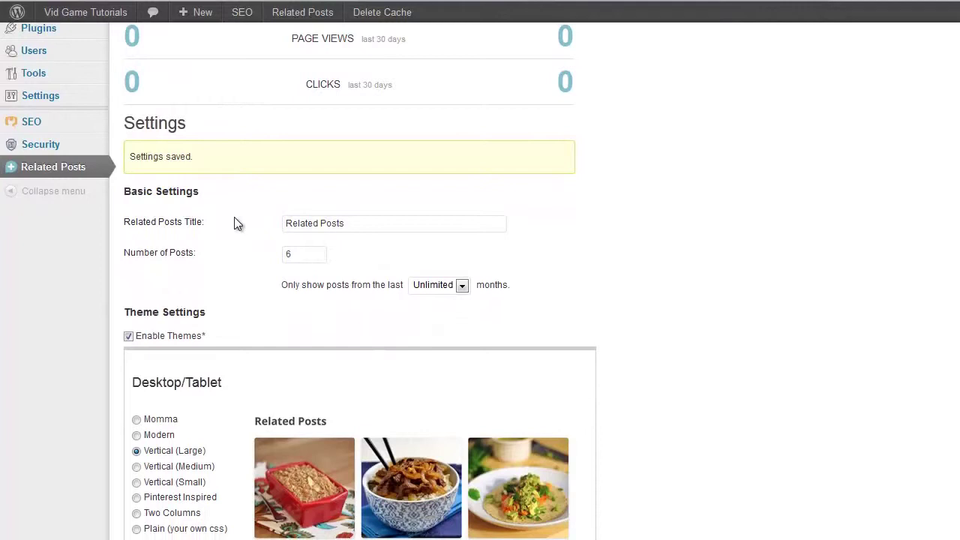
pyautogui.scroll(-2, 240, 255)
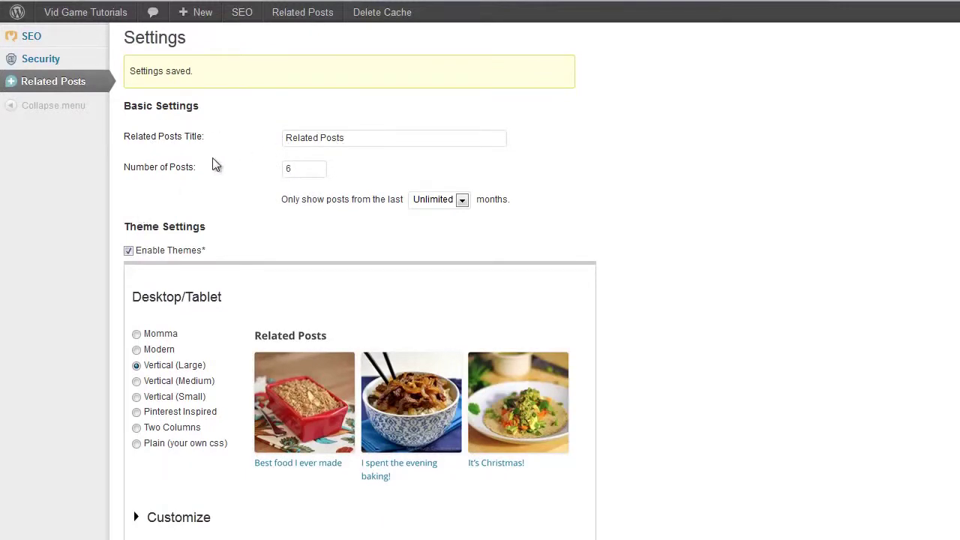
pyautogui.scroll(-1, 222, 162)
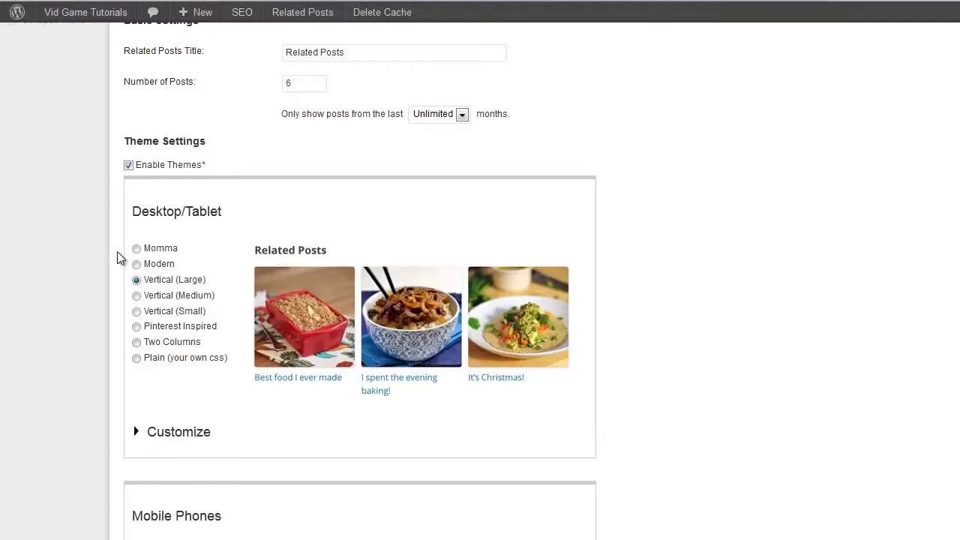
pyautogui.click(136, 248)
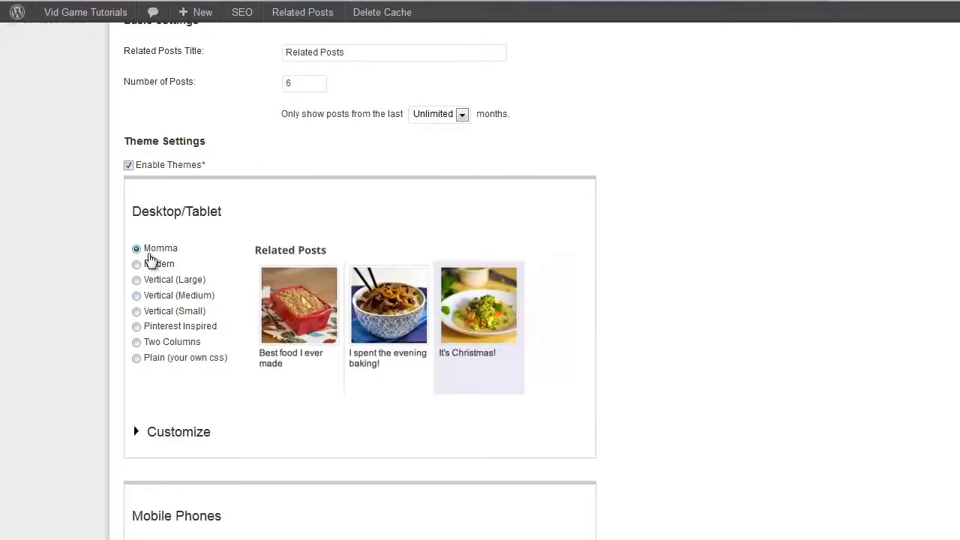
pyautogui.click(137, 264)
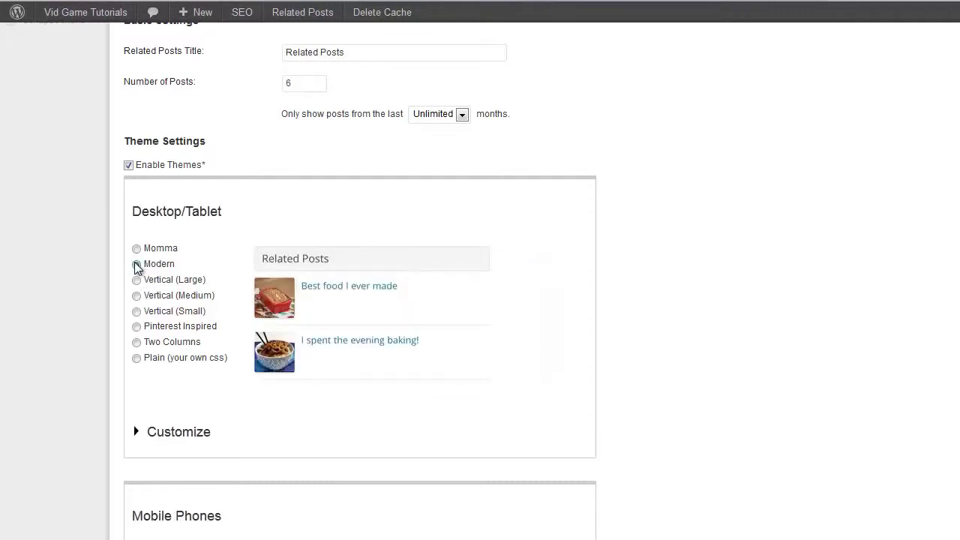
# Set the related posts theme for mobile phones to Modern and save the plugin settings.
pyautogui.scroll(-3, 90, 341)
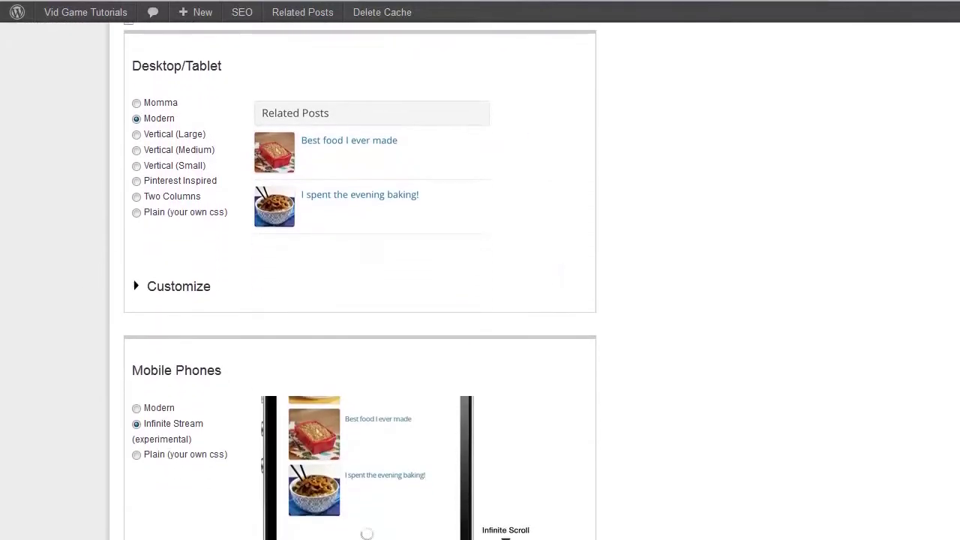
pyautogui.click(136, 384)
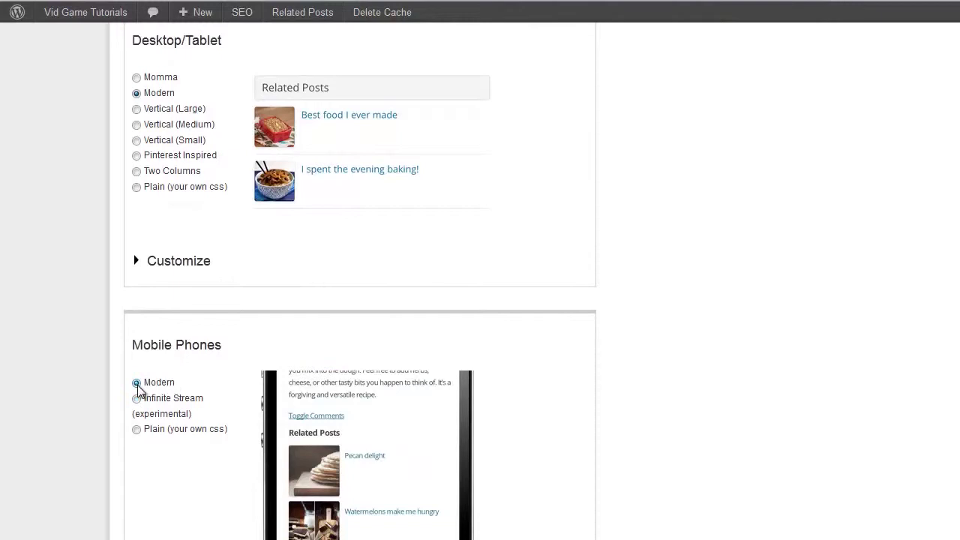
pyautogui.scroll(-4, 117, 387)
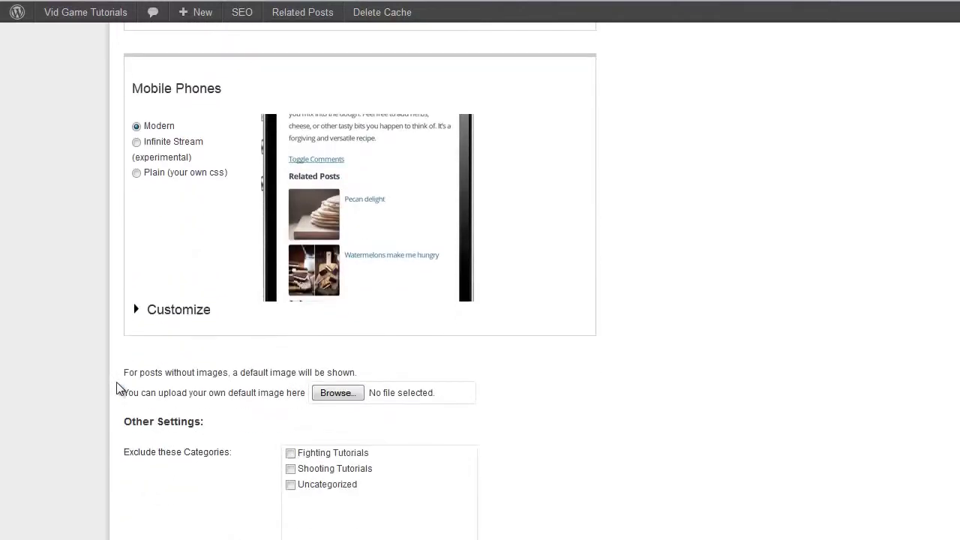
pyautogui.scroll(-1, 161, 460)
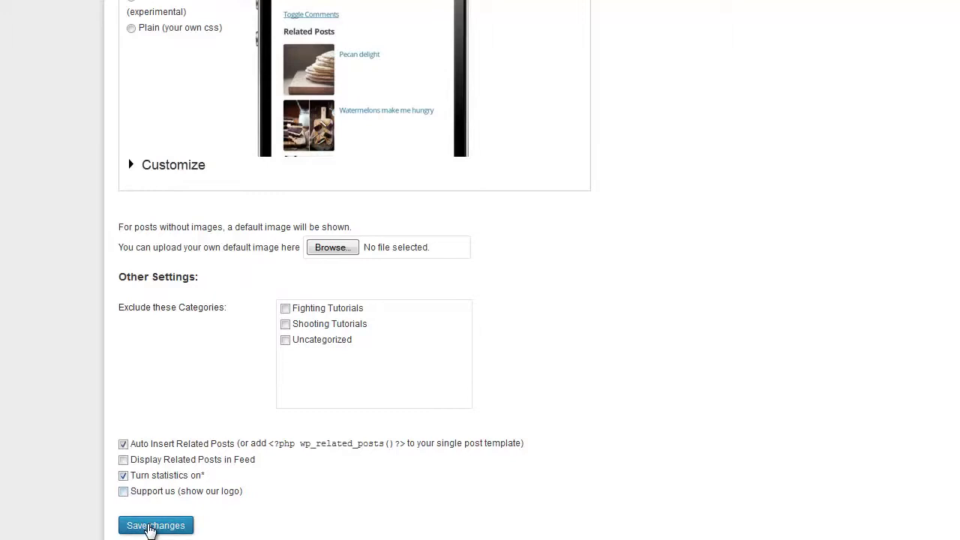
pyautogui.click(150, 527)
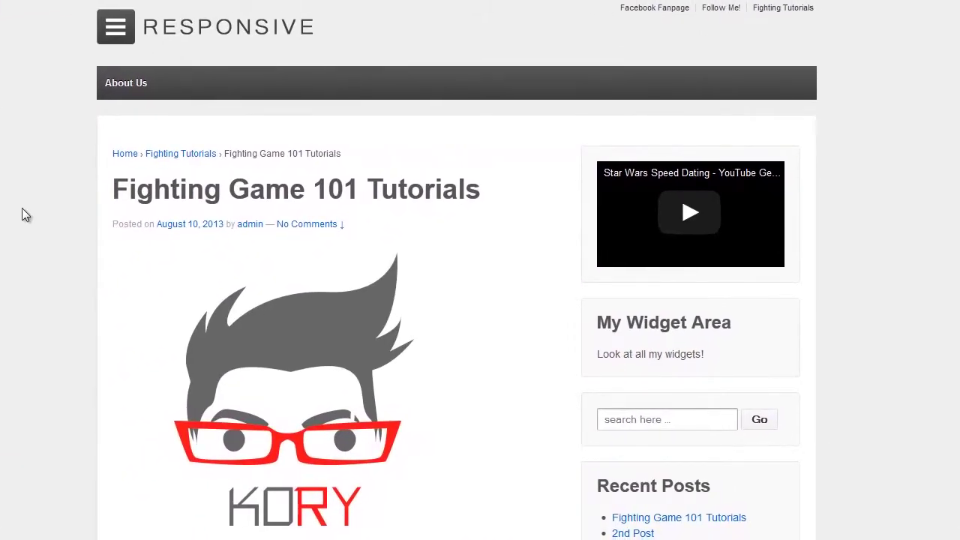
# Check the related posts under the Fighting Game 101 Tutorials post and under My First Blog Post on the live site.
pyautogui.scroll(-5, 72, 311)
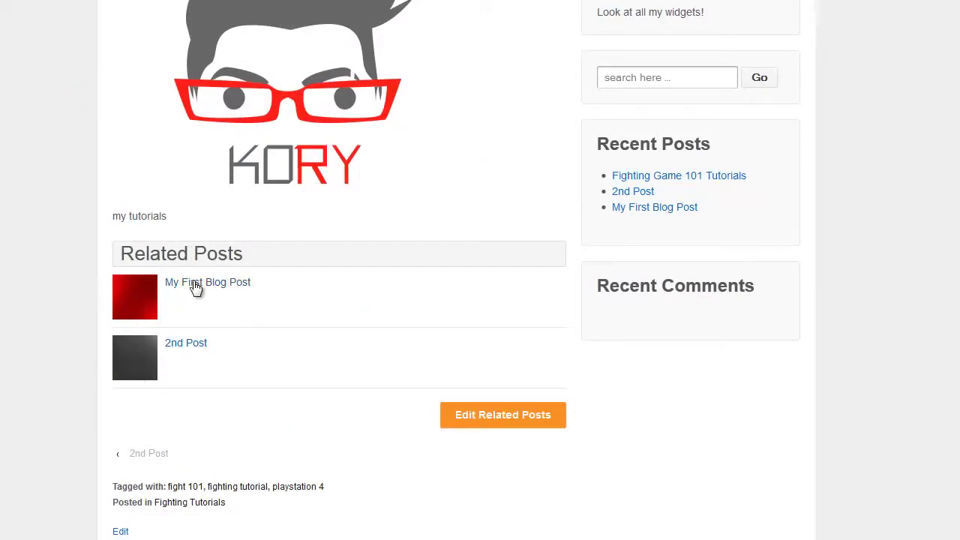
pyautogui.click(120, 373)
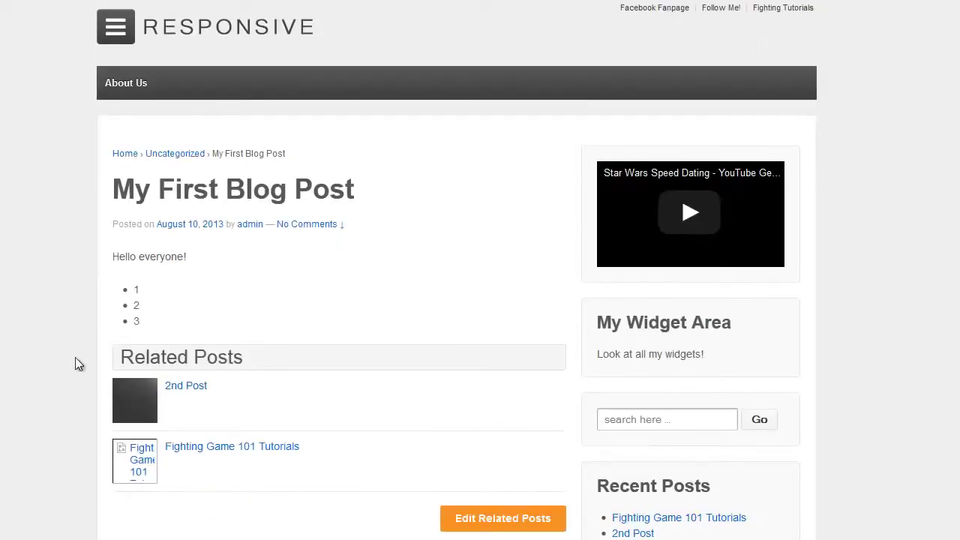
pyautogui.scroll(-5, 90, 337)
pyautogui.scroll(3, 176, 333)
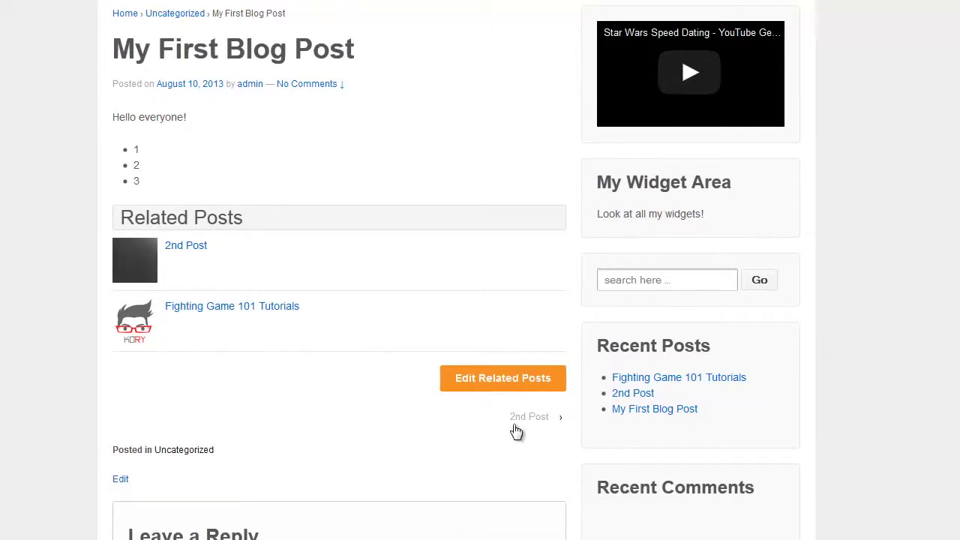
pyautogui.scroll(2, 188, 300)
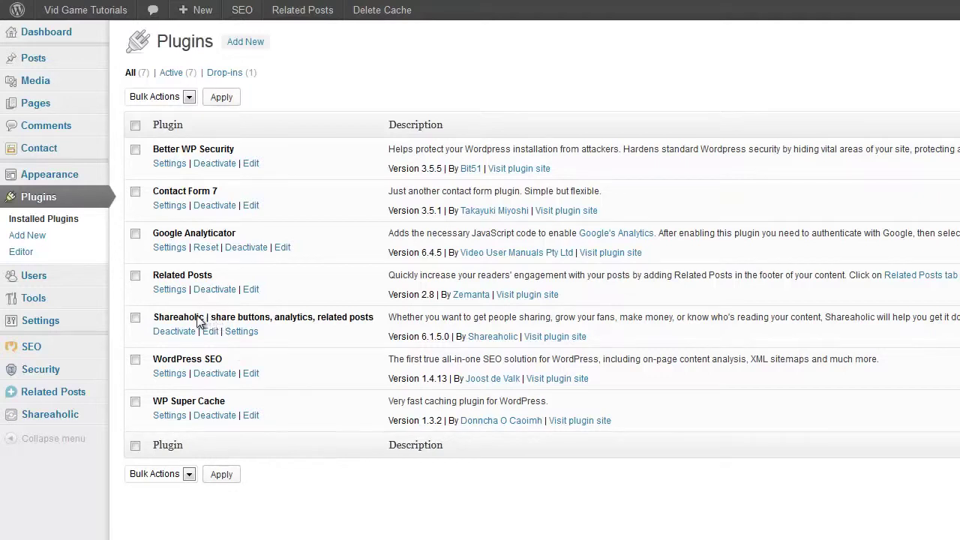
# Open the SexyBookmarks settings of the Shareaholic plugin.
pyautogui.moveTo(199, 317); pyautogui.dragTo(222, 318)
pyautogui.moveTo(44, 425)
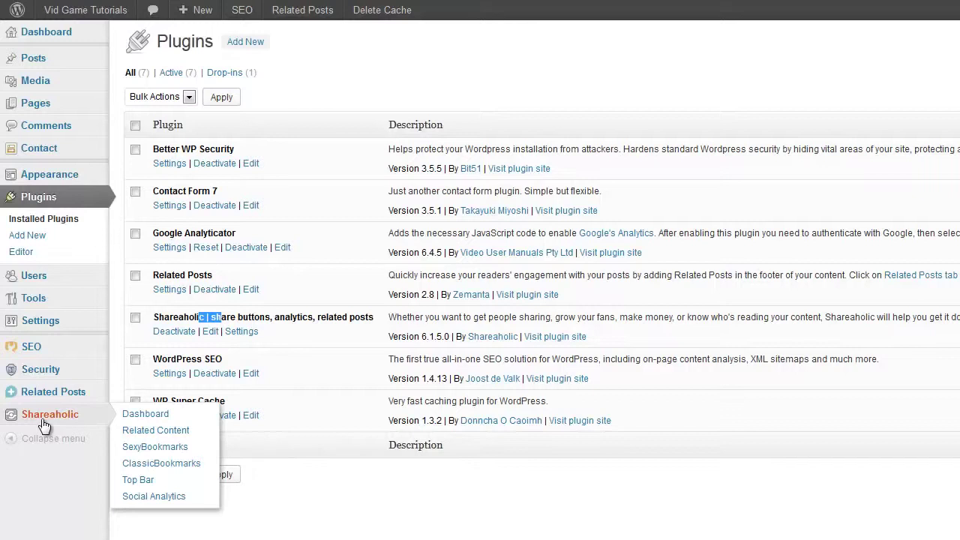
pyautogui.click(43, 422)
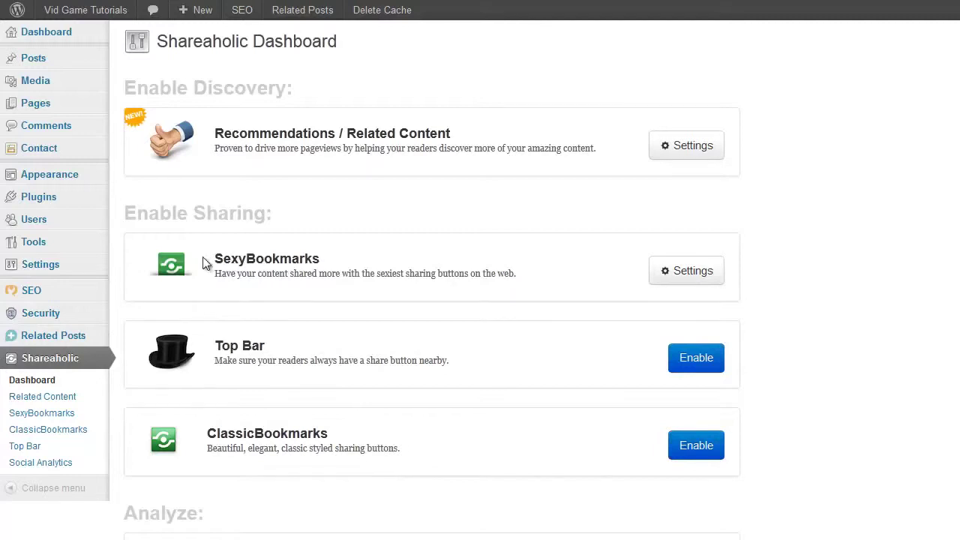
pyautogui.click(681, 278)
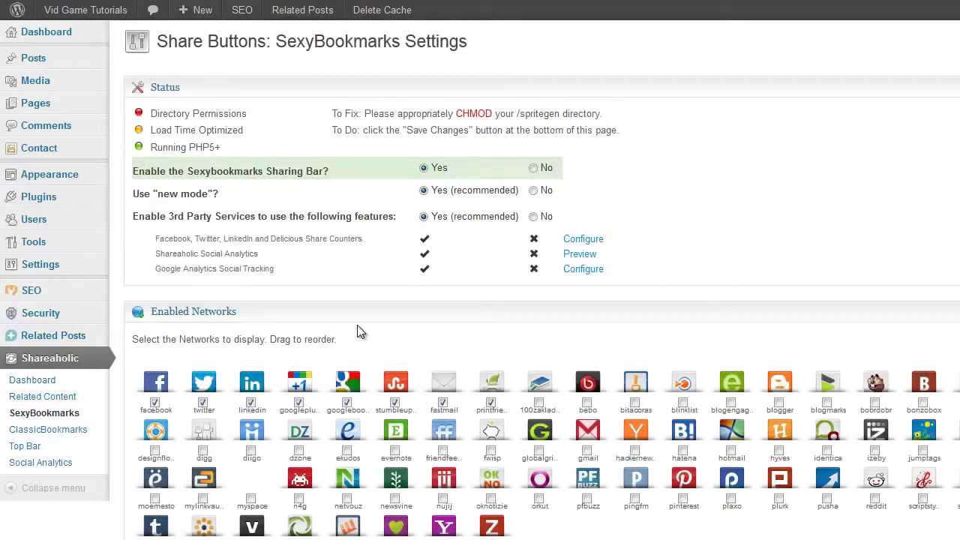
# Enable the reddit share button and move it to the first place among the enabled networks, ahead of facebook.
pyautogui.scroll(-2, 358, 326)
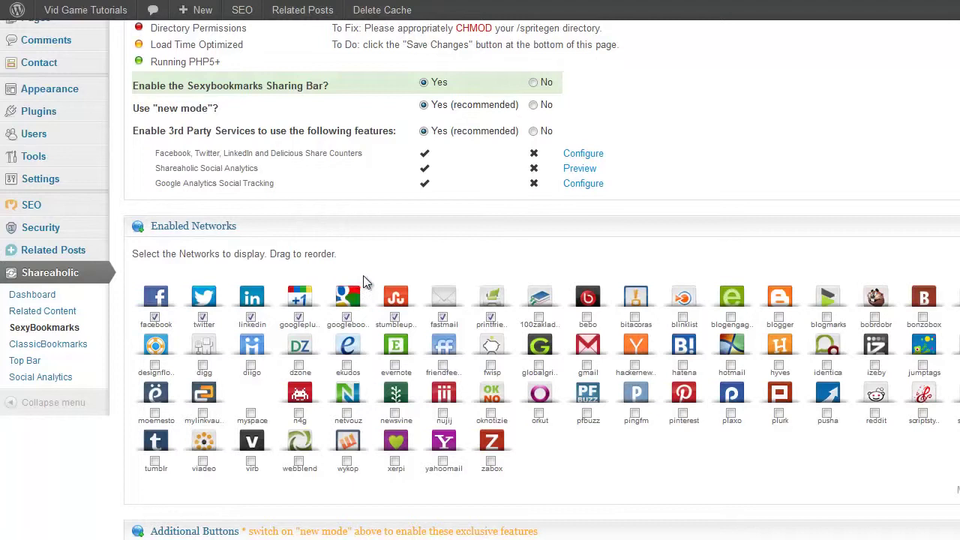
pyautogui.scroll(2, 347, 296)
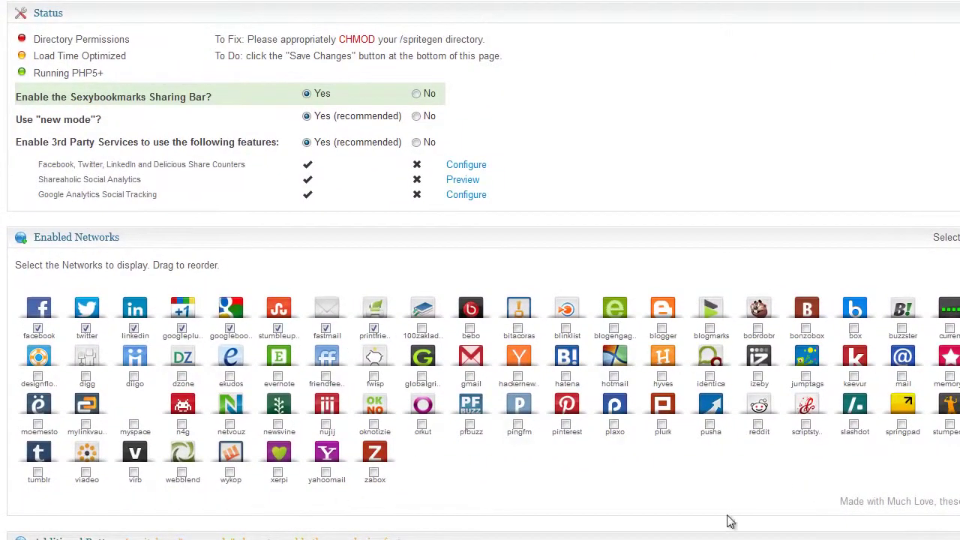
pyautogui.click(758, 426)
pyautogui.moveTo(182, 311); pyautogui.dragTo(210, 313)
pyautogui.moveTo(754, 405); pyautogui.dragTo(37, 317)
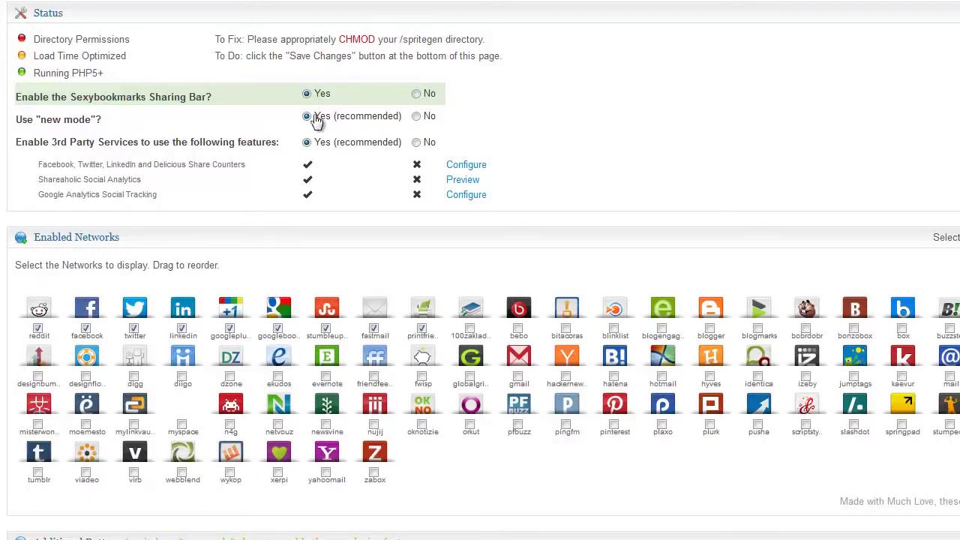
# Save the SexyBookmarks settings and check the share buttons below the Fighting Game 101 Tutorials post on the live site.
pyautogui.scroll(-15, 100, 270)
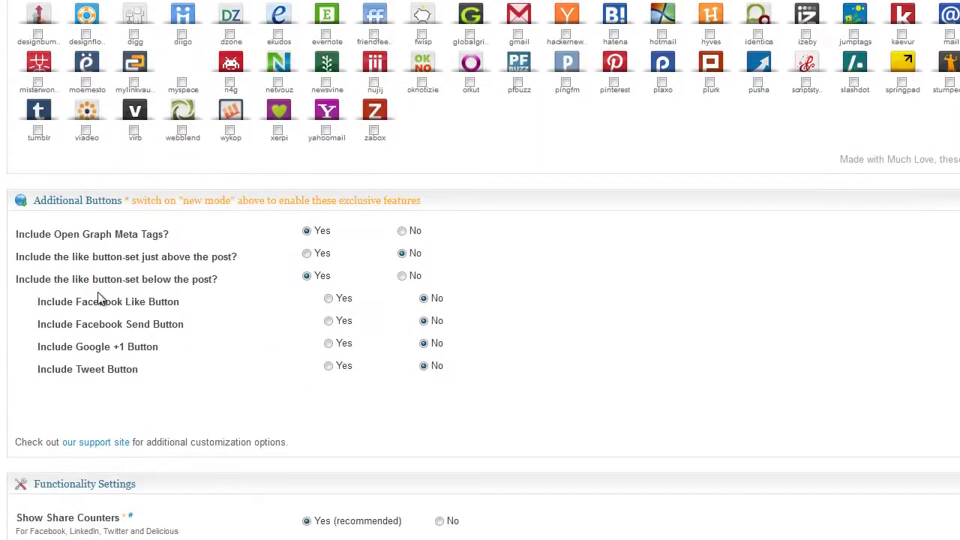
pyautogui.scroll(-8, 152, 300)
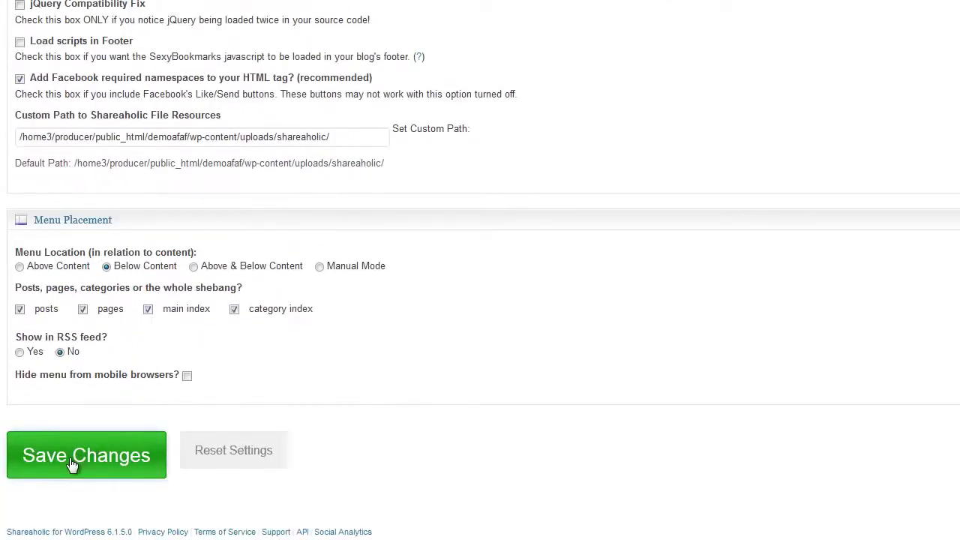
pyautogui.click(72, 465)
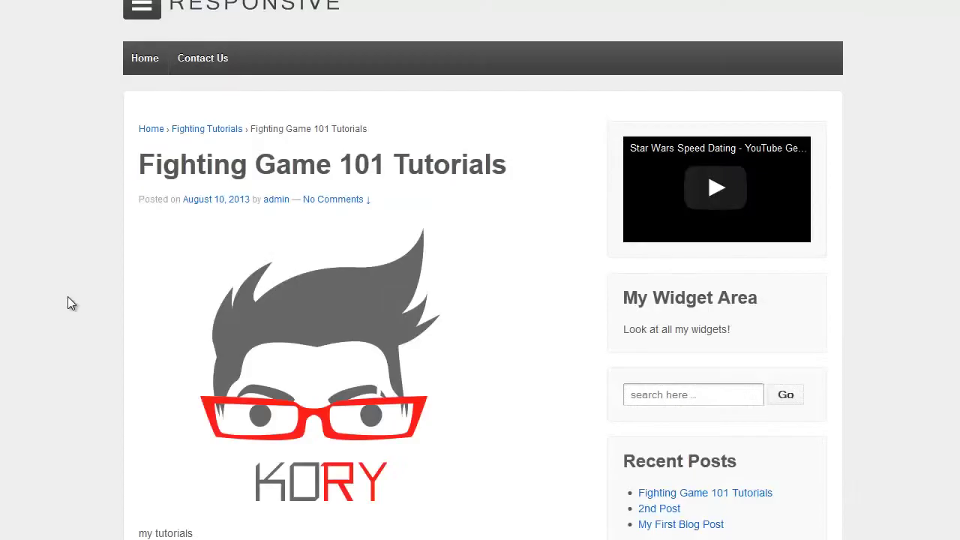
pyautogui.scroll(-5, 78, 300)
pyautogui.scroll(-1, 83, 300)
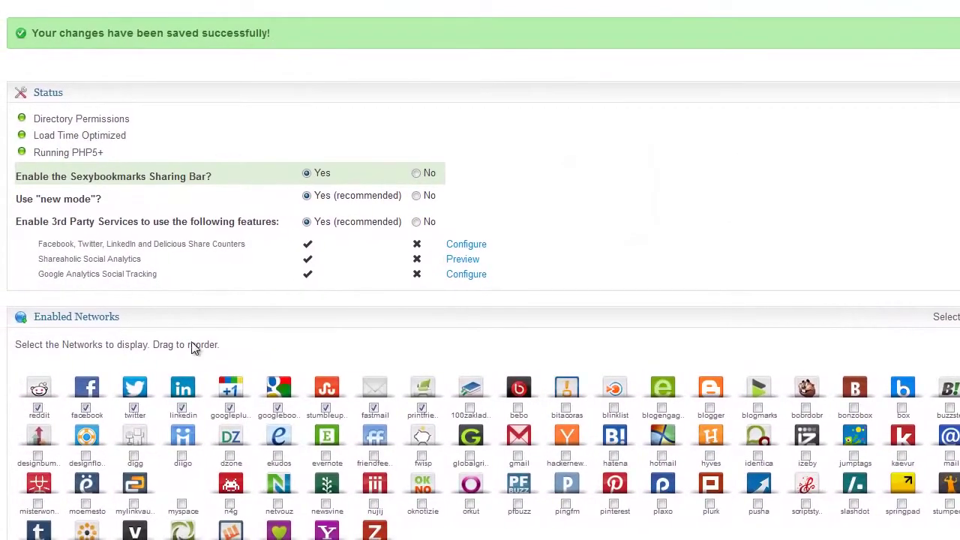
# Include the Facebook Like, Facebook Send and Google +1 buttons in the like button-set below the post, with the Tweet button set to No.
pyautogui.scroll(-5, 237, 342)
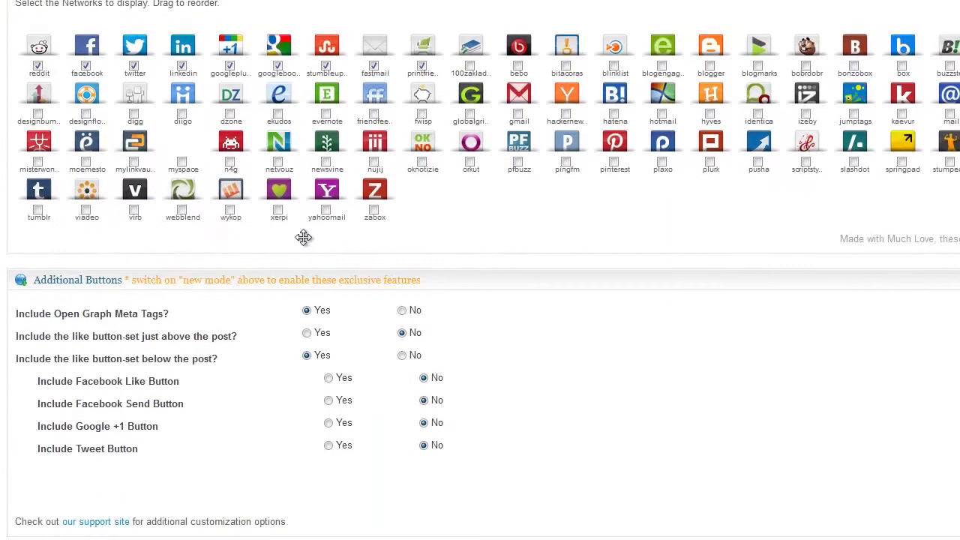
pyautogui.scroll(-1, 85, 254)
pyautogui.scroll(-2, 169, 439)
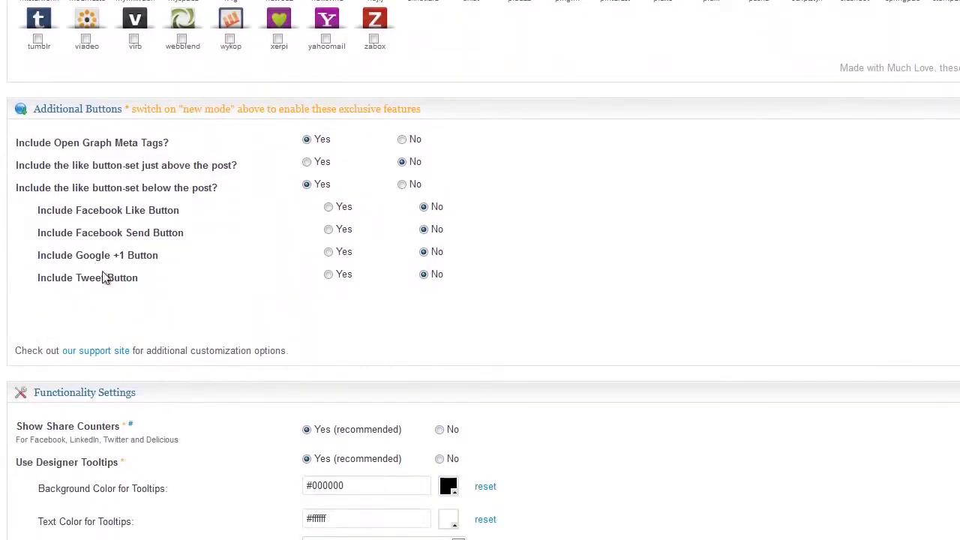
pyautogui.click(329, 229)
pyautogui.click(328, 207)
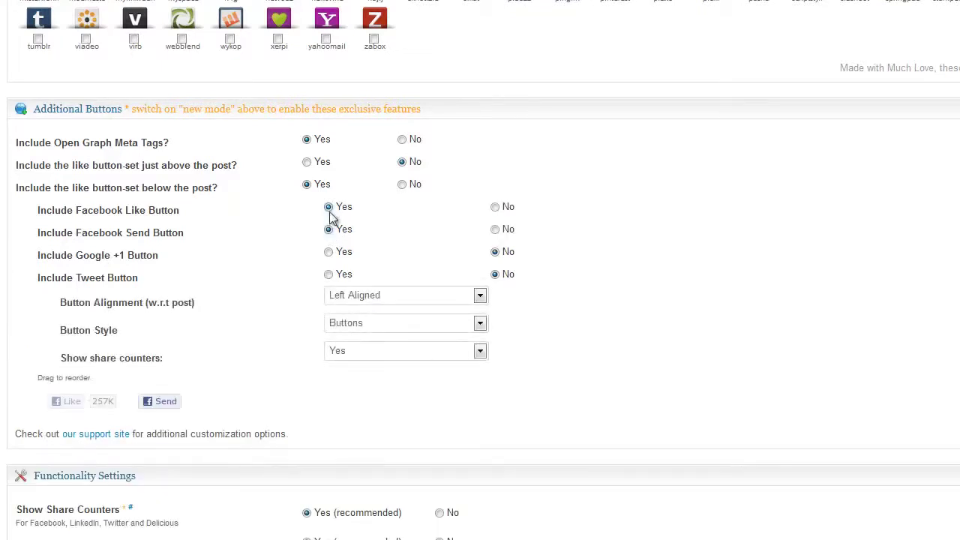
pyautogui.click(328, 252)
pyautogui.click(329, 275)
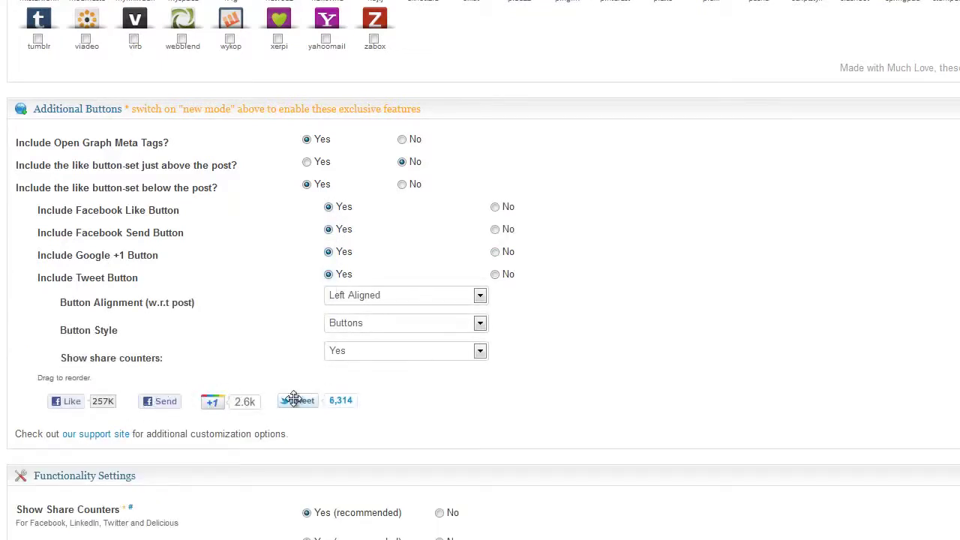
pyautogui.click(495, 274)
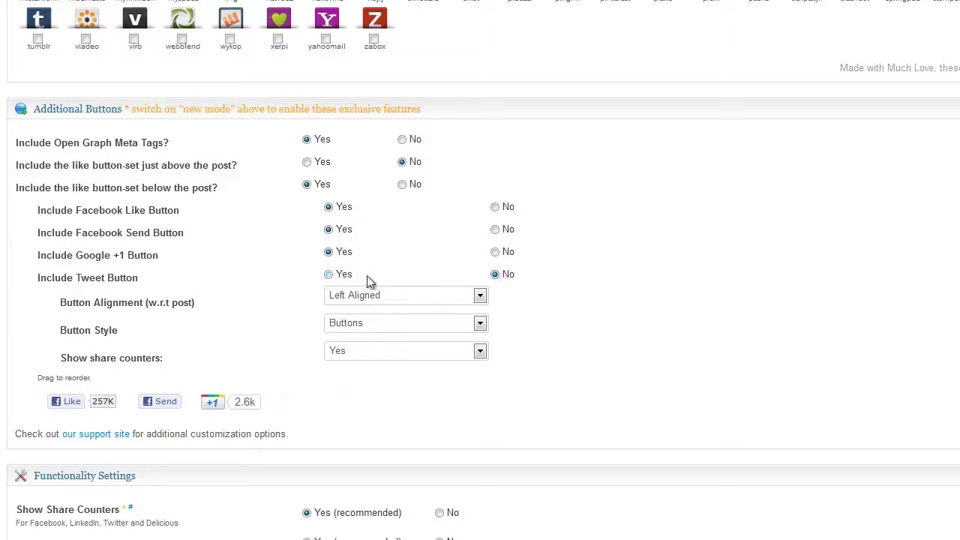
# Include the Tweet button in the like button-set and choose "Share the knowledge!" as the background image for the bookmarks.
pyautogui.click(330, 275)
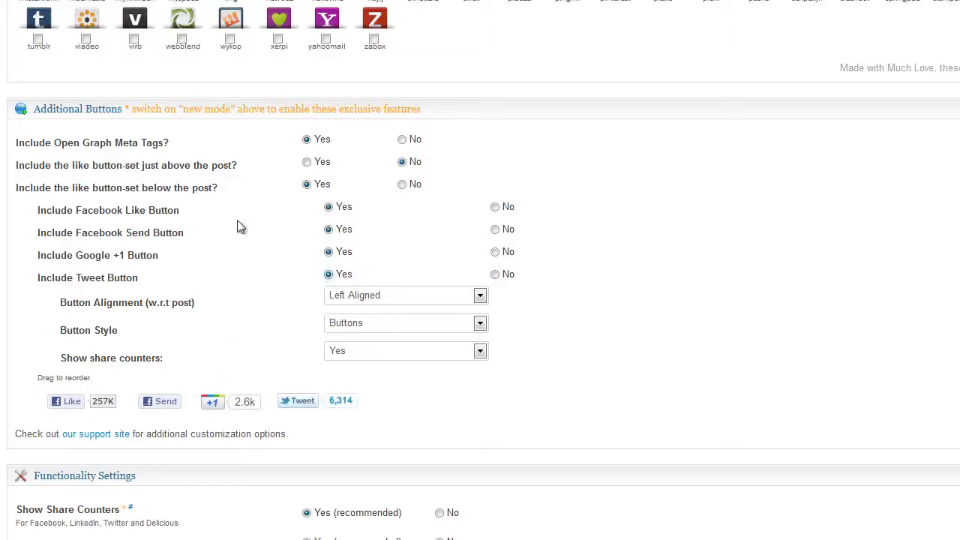
pyautogui.scroll(-5, 37, 345)
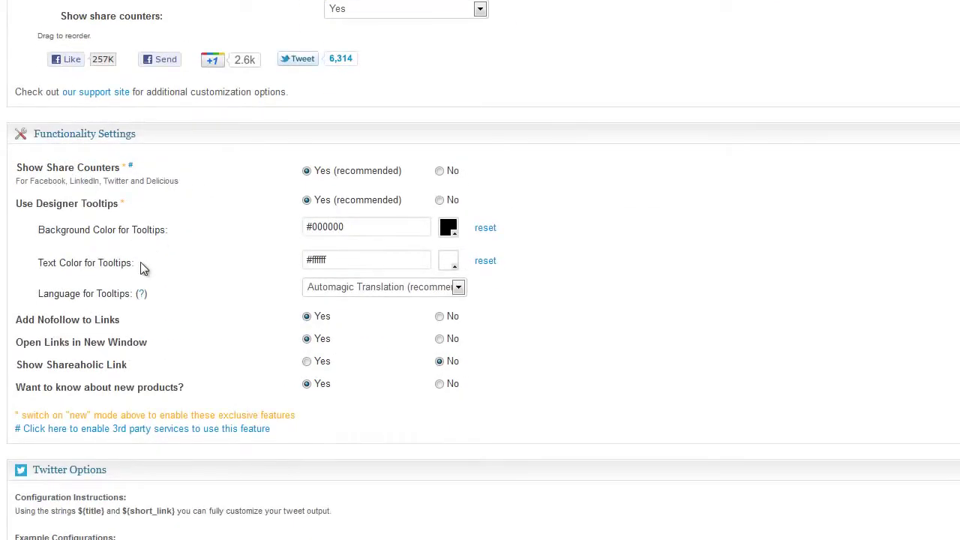
pyautogui.scroll(-5, 140, 262)
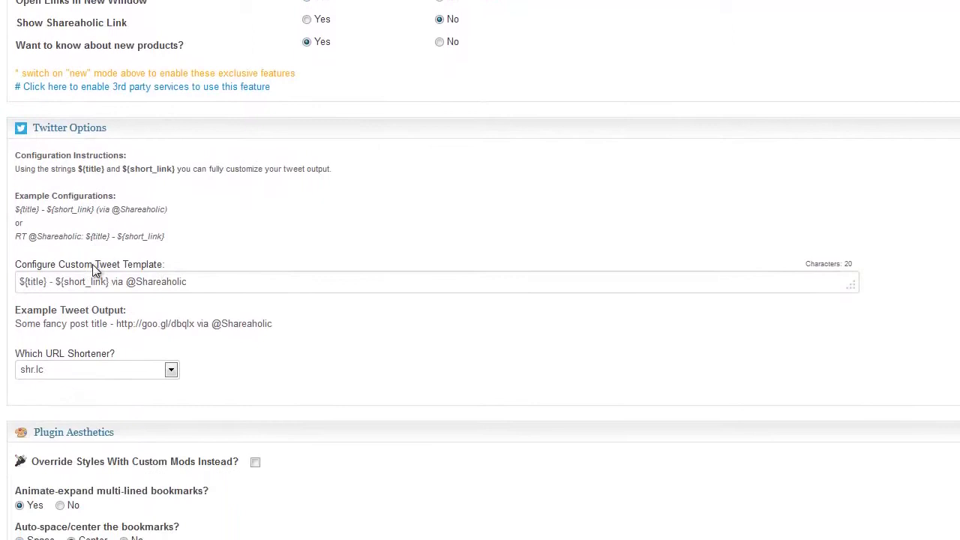
pyautogui.scroll(-5, 94, 270)
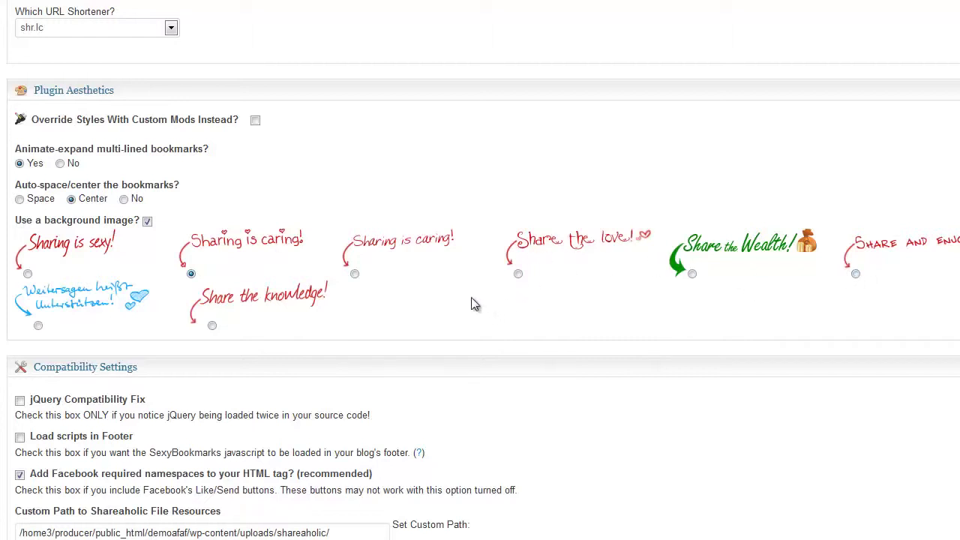
pyautogui.click(212, 326)
# Save the SexyBookmarks settings and check the share and like buttons on the reloaded Fighting Game 101 Tutorials post.
pyautogui.scroll(-3, 52, 347)
pyautogui.scroll(-5, 101, 280)
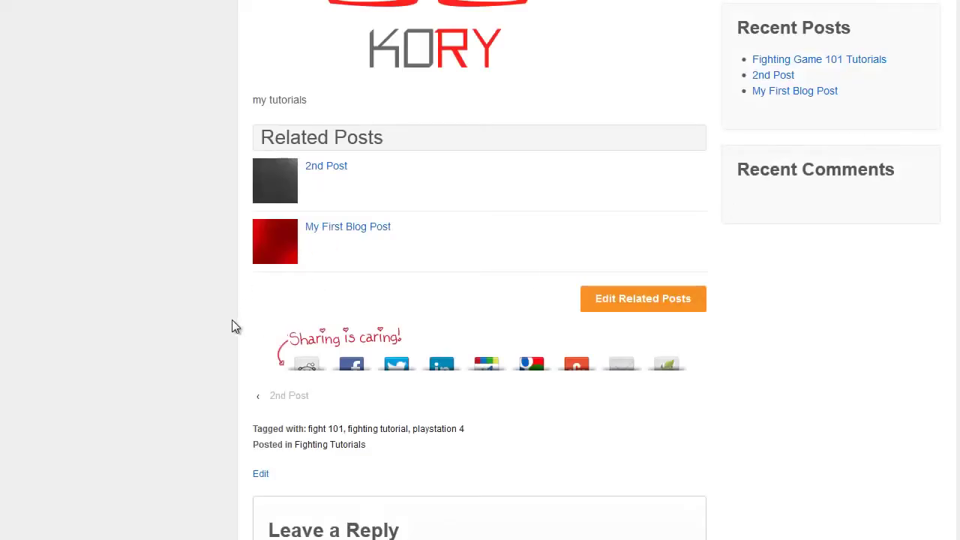
pyautogui.press('F5')
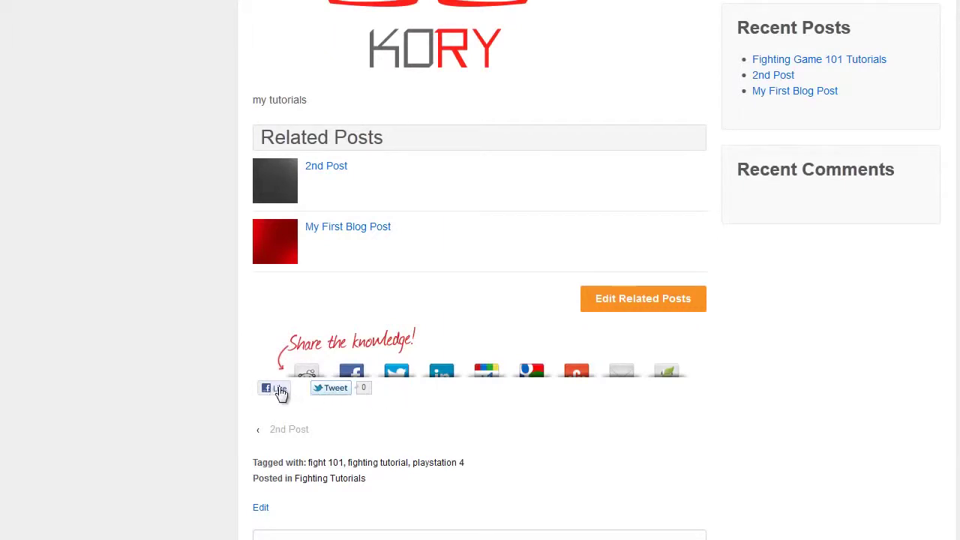
pyautogui.scroll(-4, 285, 390)
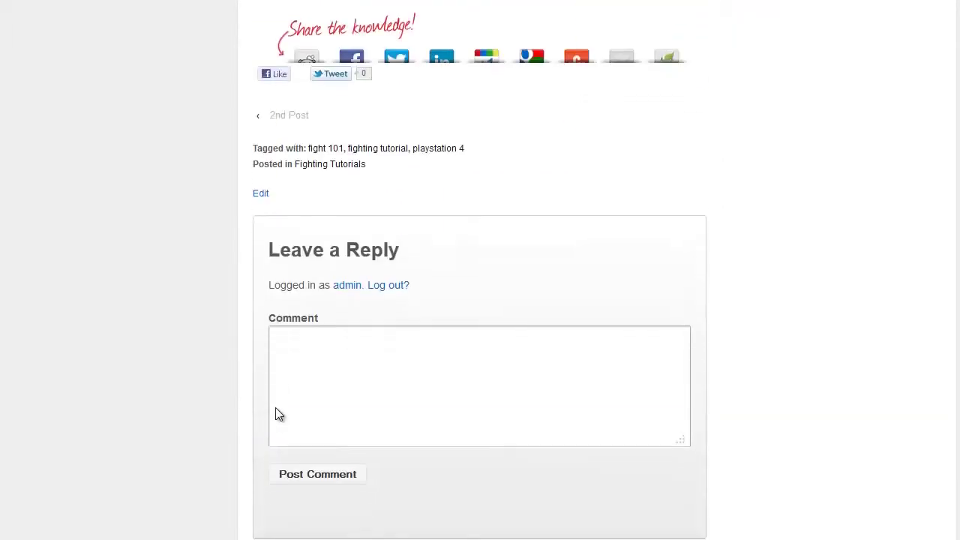
pyautogui.scroll(3, 275, 409)
pyautogui.scroll(7, 277, 409)
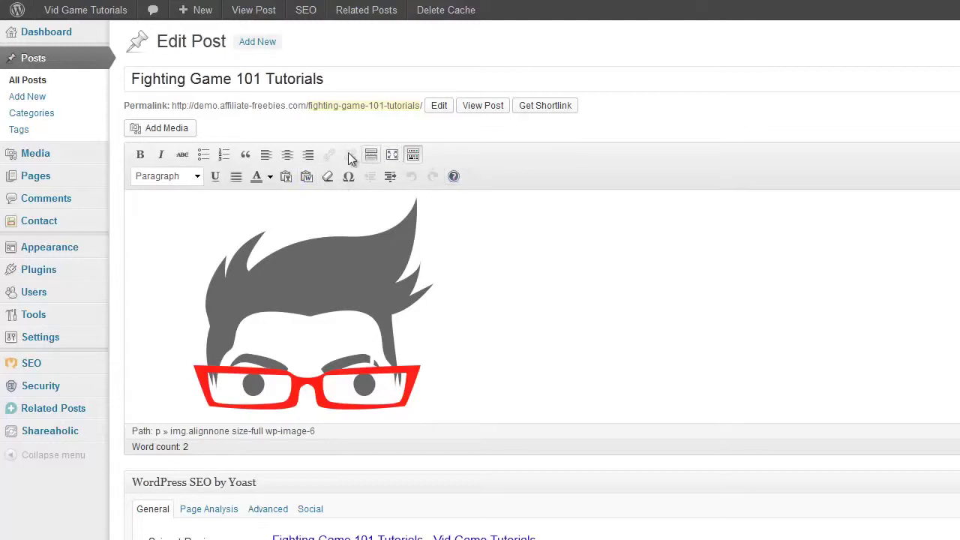
# Hide the second toolbar row of the post editor and show it again.
pyautogui.click(413, 154)
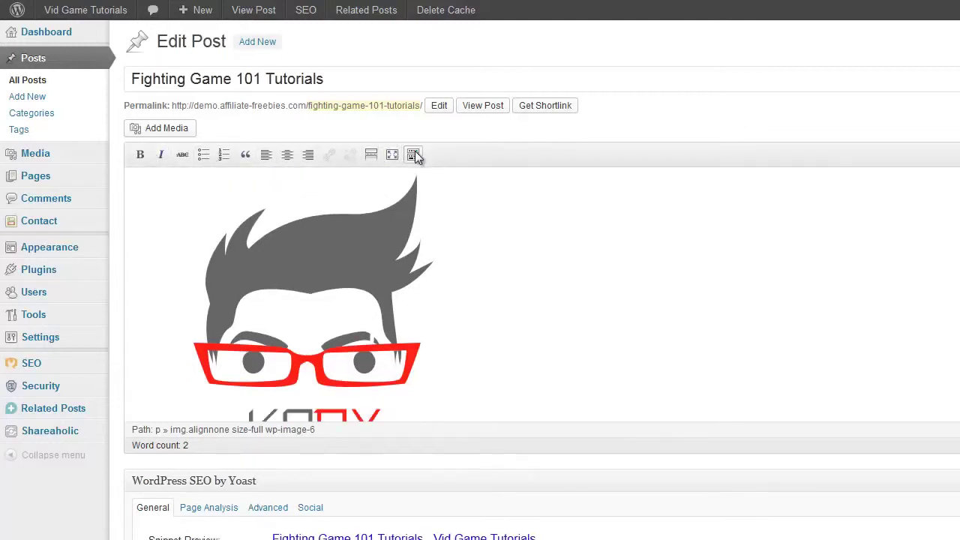
pyautogui.click(413, 156)
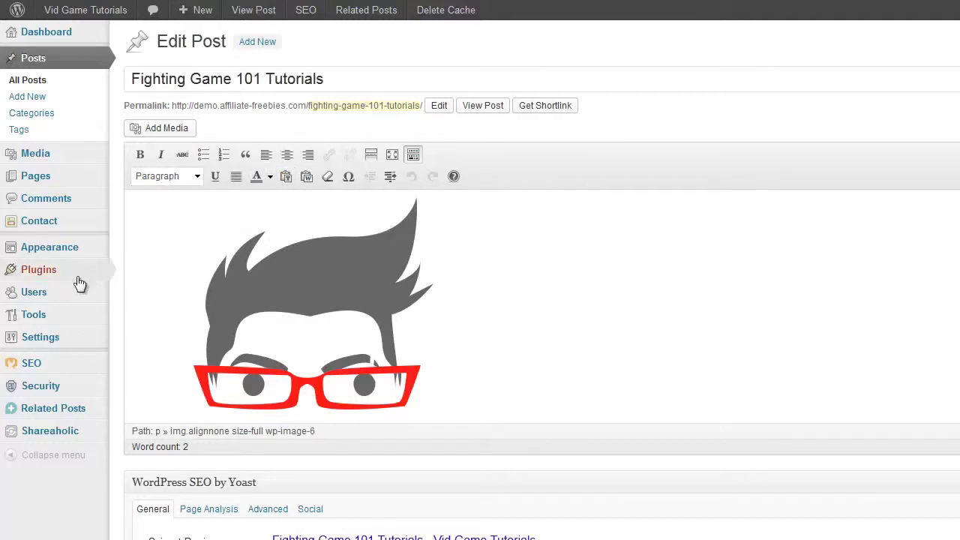
# Search the plugin directory for Ultimate TinyMCE from the page for adding new plugins.
pyautogui.moveTo(67, 275)
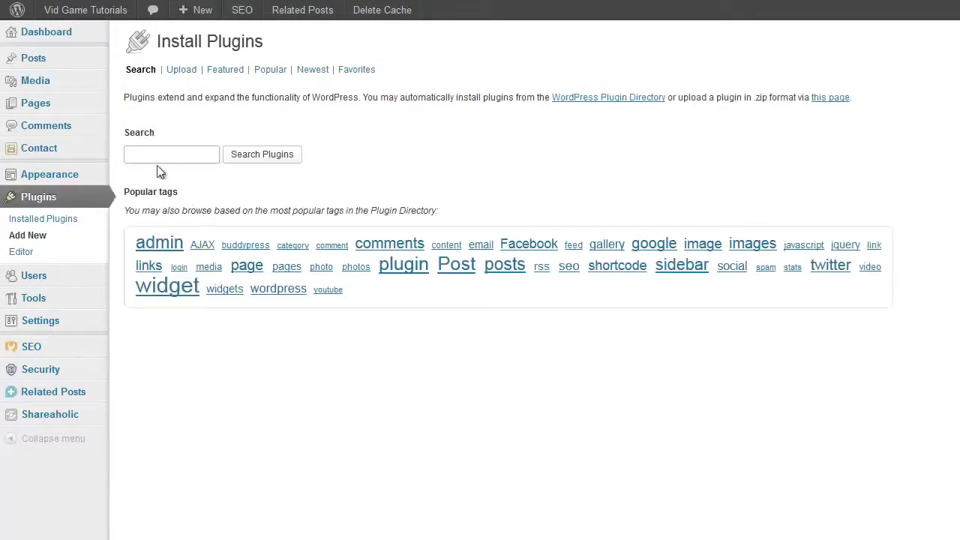
pyautogui.rightClick(151, 154)
pyautogui.click(187, 218)
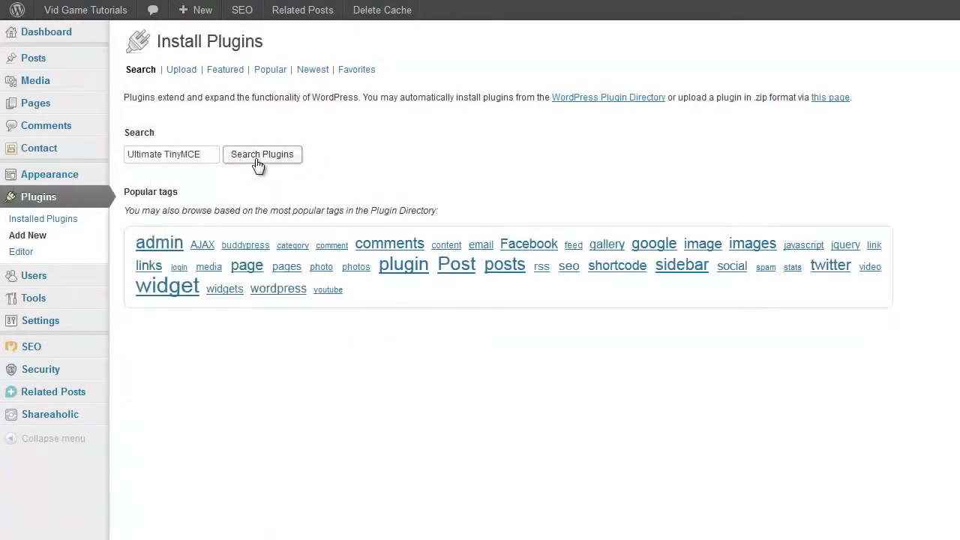
pyautogui.press('Return')
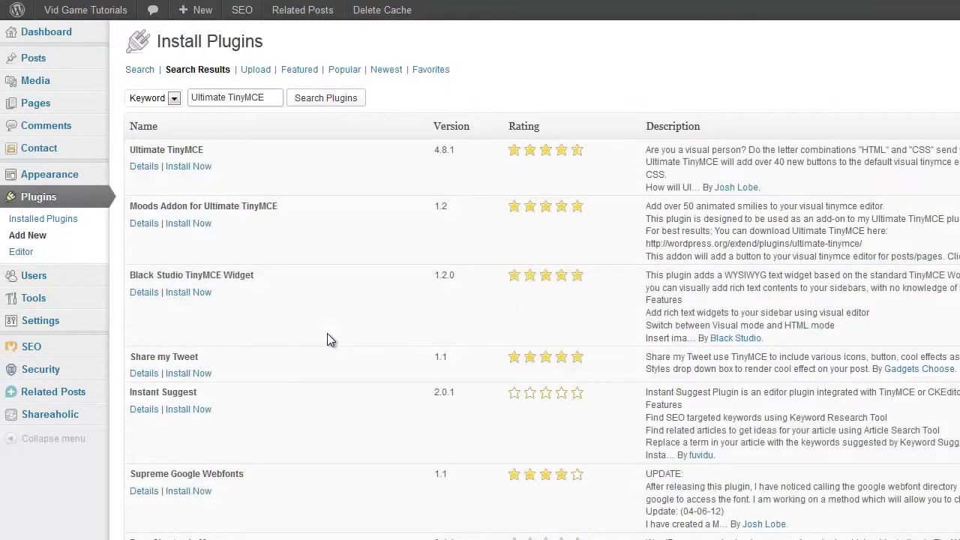
# Install and activate the Ultimate TinyMCE plugin, dismissing its tour notice.
pyautogui.click(189, 166)
pyautogui.click(711, 286)
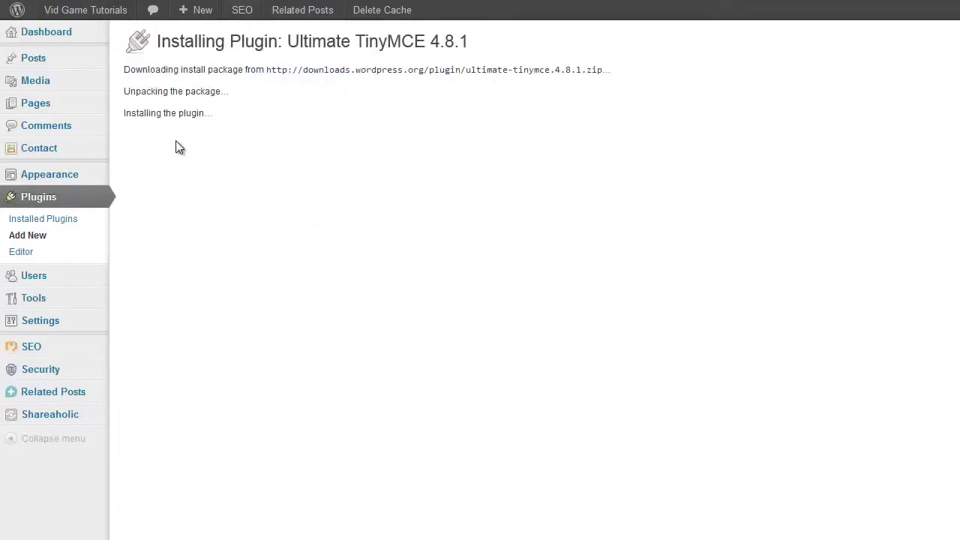
pyautogui.click(153, 158)
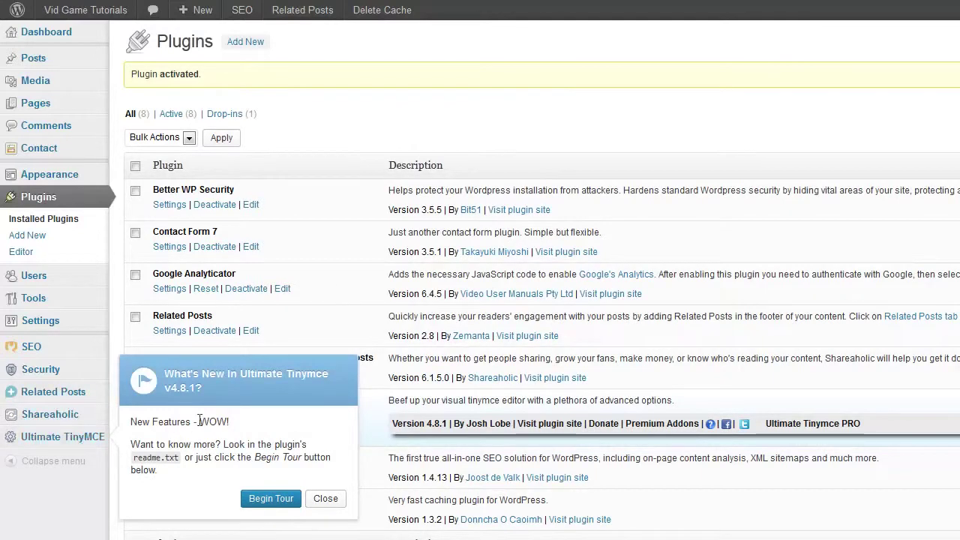
pyautogui.click(325, 500)
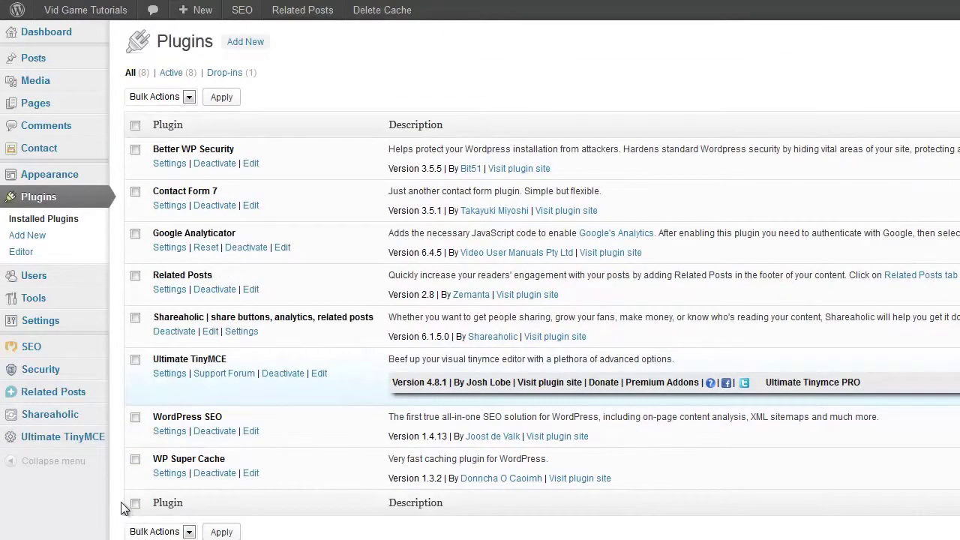
# In the Ultimate TinyMCE settings, enable the Font Select and Font Size buttons, leaving both in Row 1.
pyautogui.click(62, 445)
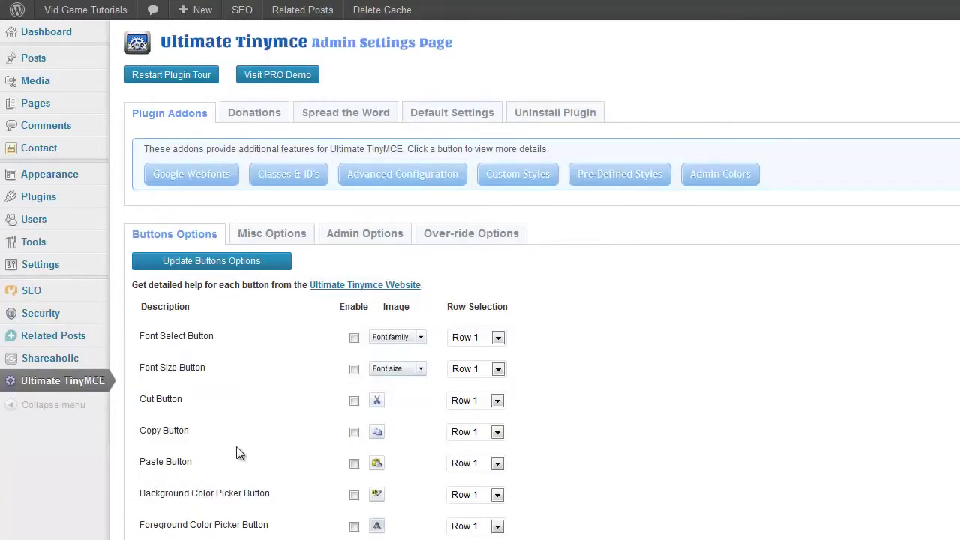
pyautogui.scroll(-3, 262, 431)
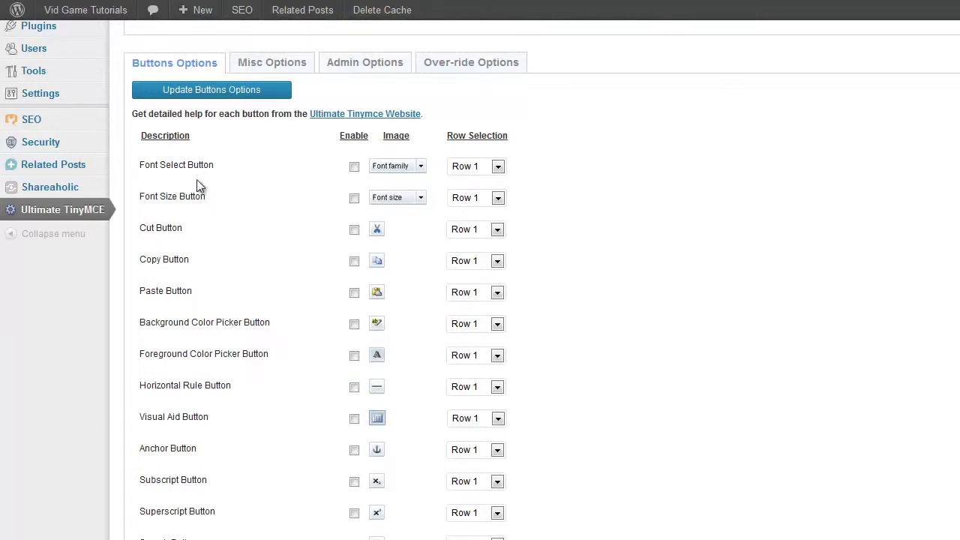
pyautogui.click(354, 168)
pyautogui.click(355, 201)
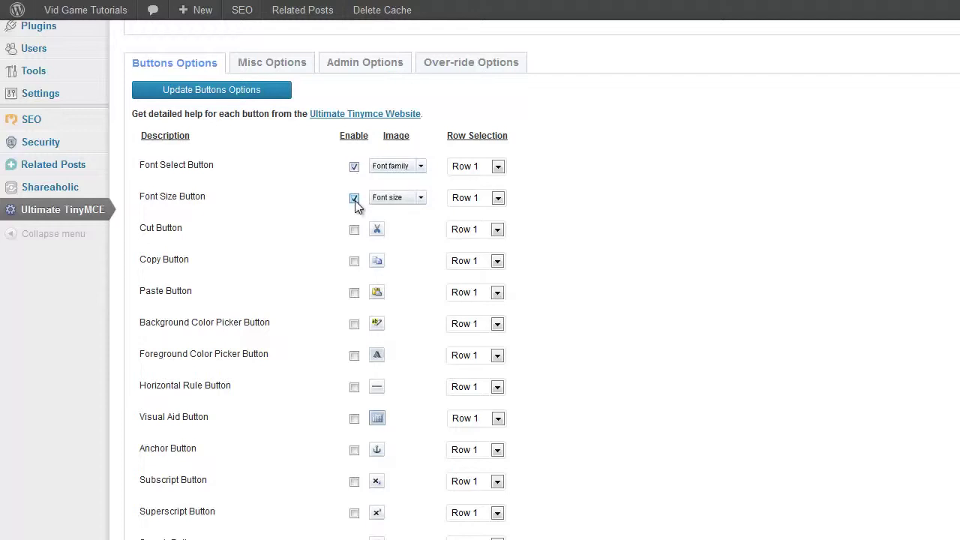
pyautogui.click(497, 168)
pyautogui.click(498, 168)
# Enable the EZ Image, Emotions, Advanced Image and Preview buttons for the post editor.
pyautogui.scroll(-2, 322, 300)
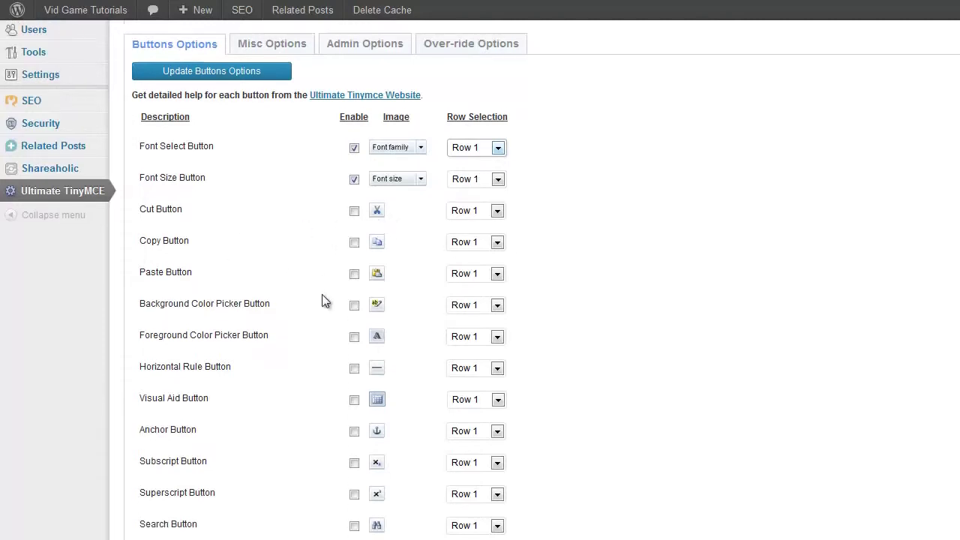
pyautogui.scroll(-2, 212, 285)
pyautogui.scroll(-4, 228, 300)
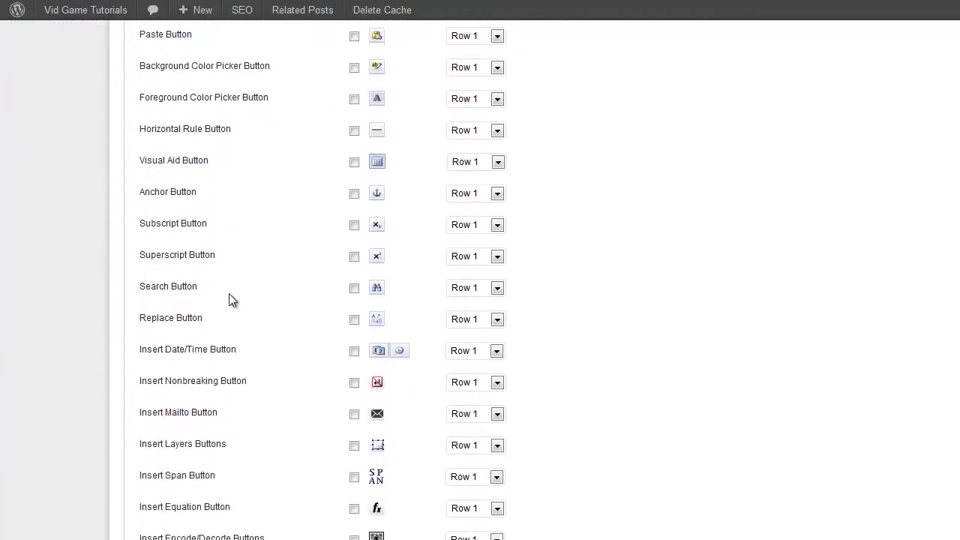
pyautogui.scroll(-3, 233, 298)
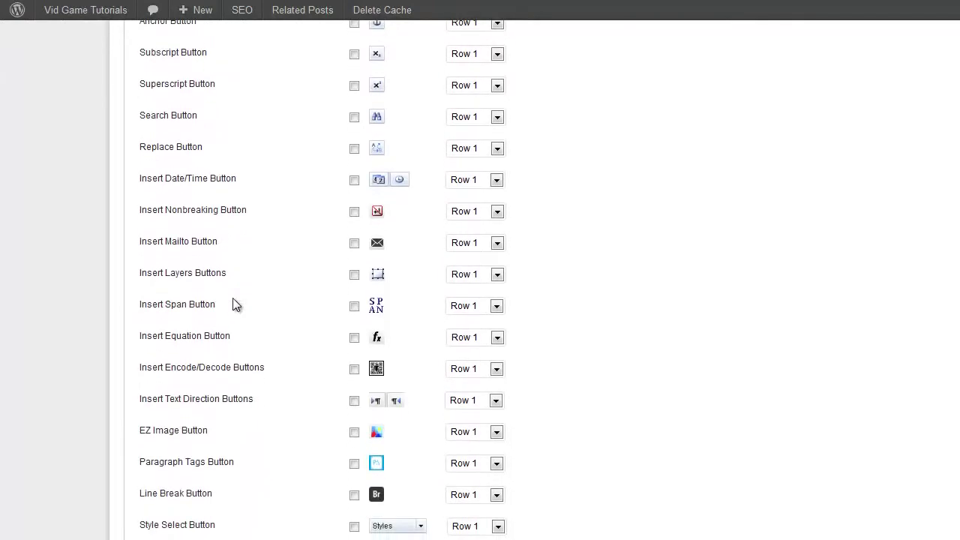
pyautogui.scroll(-2, 277, 397)
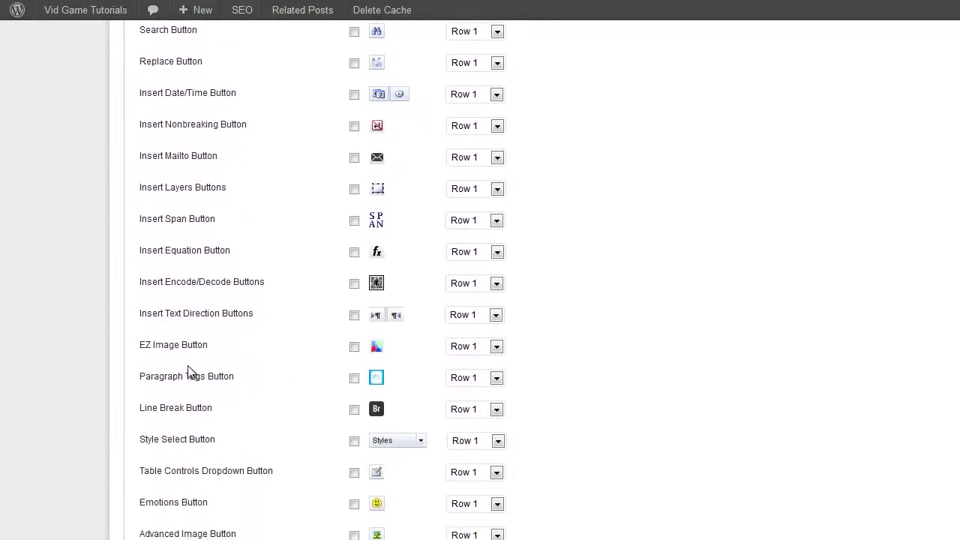
pyautogui.click(355, 346)
pyautogui.scroll(-3, 273, 349)
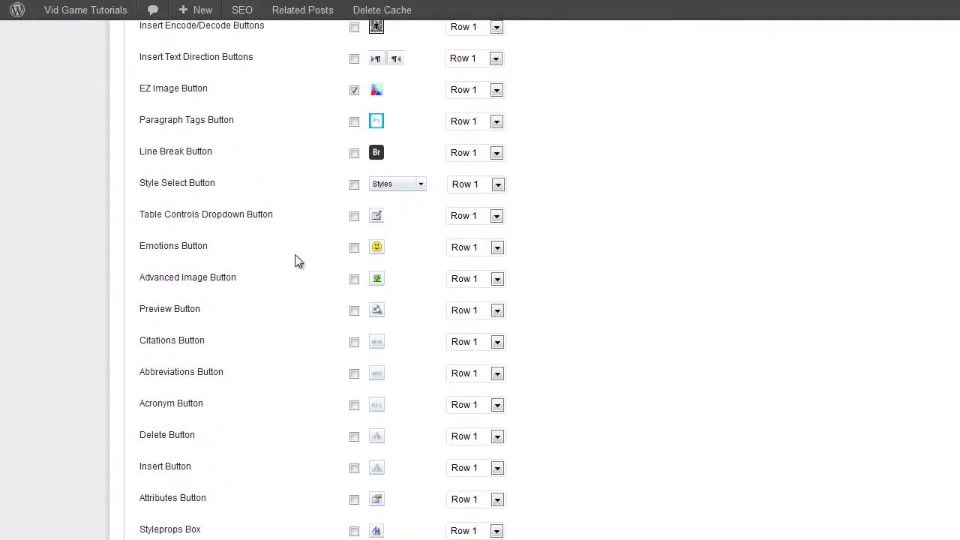
pyautogui.click(355, 281)
pyautogui.click(354, 311)
pyautogui.scroll(-1, 274, 399)
# Enable the HTML Code, HTML Code Magic, HTML5 Tags, Insert Media, Insert YouTube Video and Insert YouTubeIframe Video buttons and update the button options.
pyautogui.scroll(-3, 274, 401)
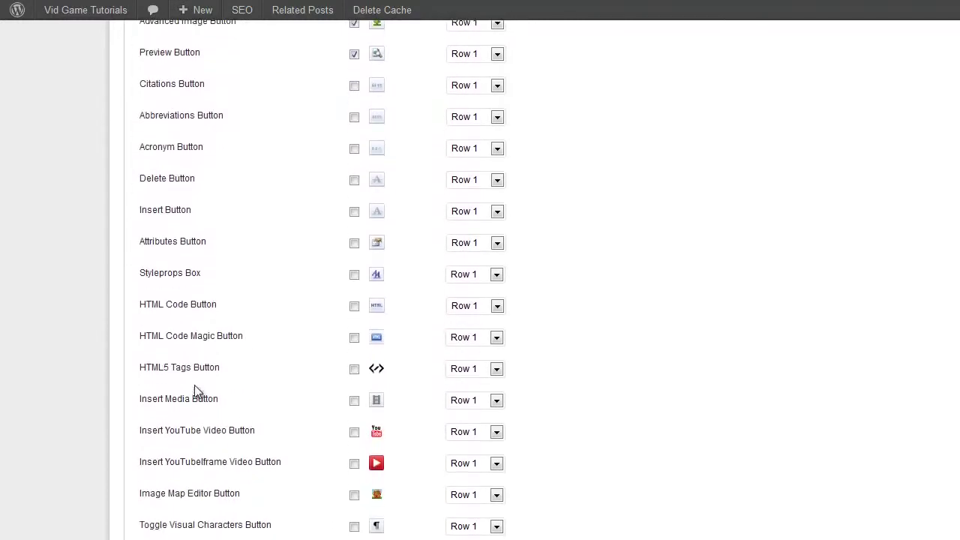
pyautogui.click(355, 340)
pyautogui.click(354, 370)
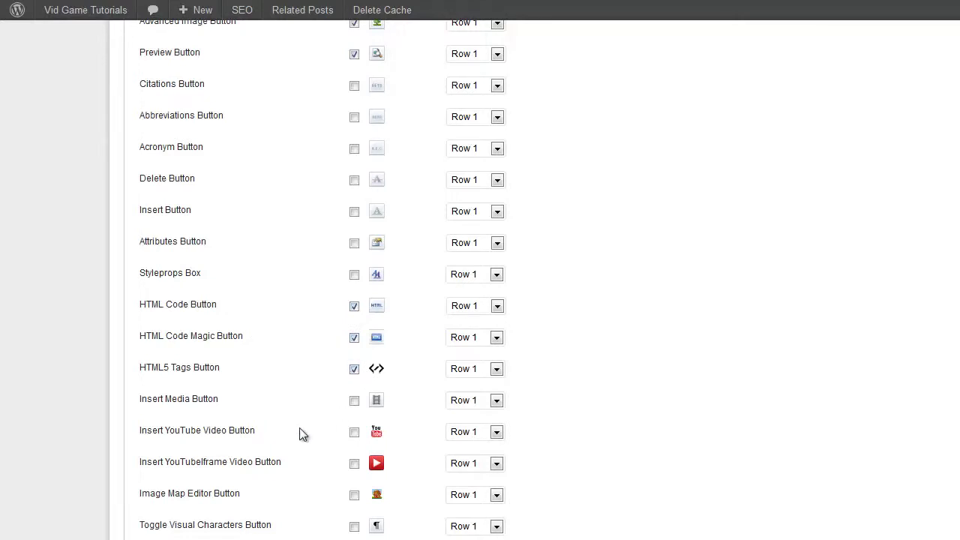
pyautogui.click(355, 402)
pyautogui.click(354, 434)
pyautogui.click(354, 465)
pyautogui.scroll(-4, 257, 477)
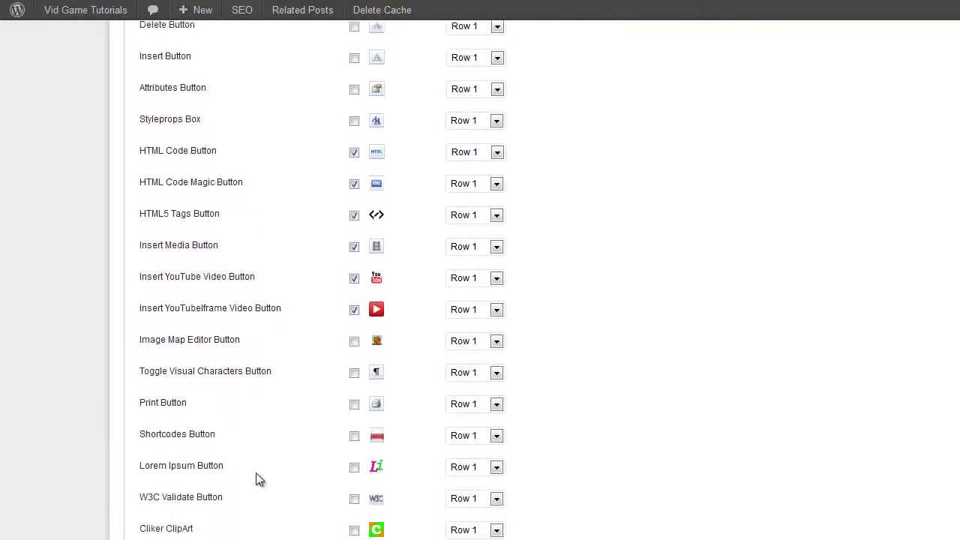
pyautogui.scroll(-2, 256, 473)
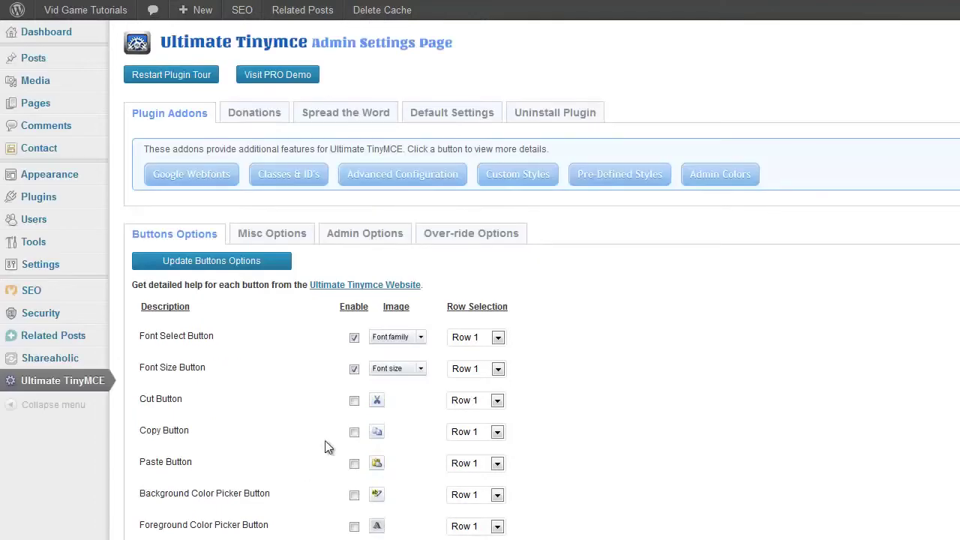
# Open the Fighting Game 101 Tutorials post for editing and start a new line below the text "my tutorials".
pyautogui.click(33, 62)
pyautogui.click(198, 161)
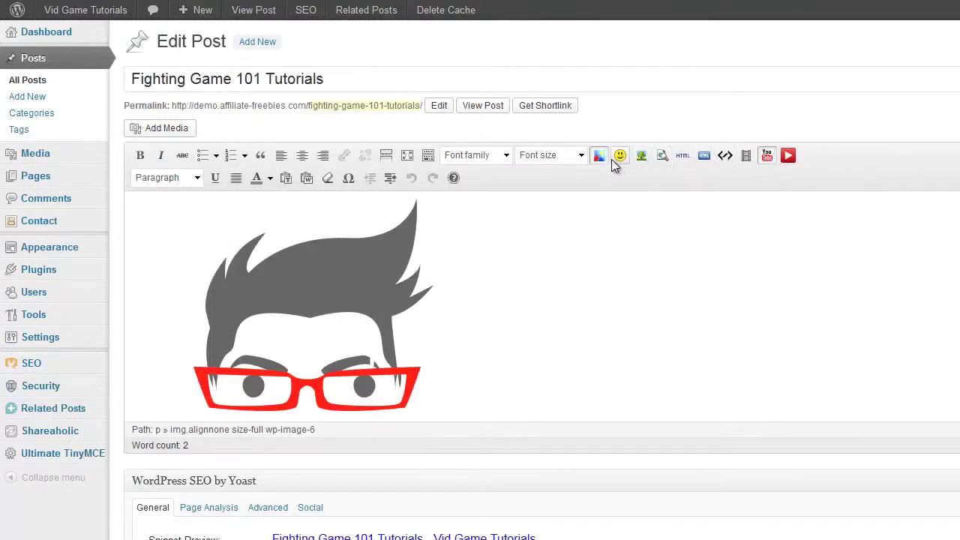
pyautogui.click(358, 285)
pyautogui.scroll(-2, 390, 300)
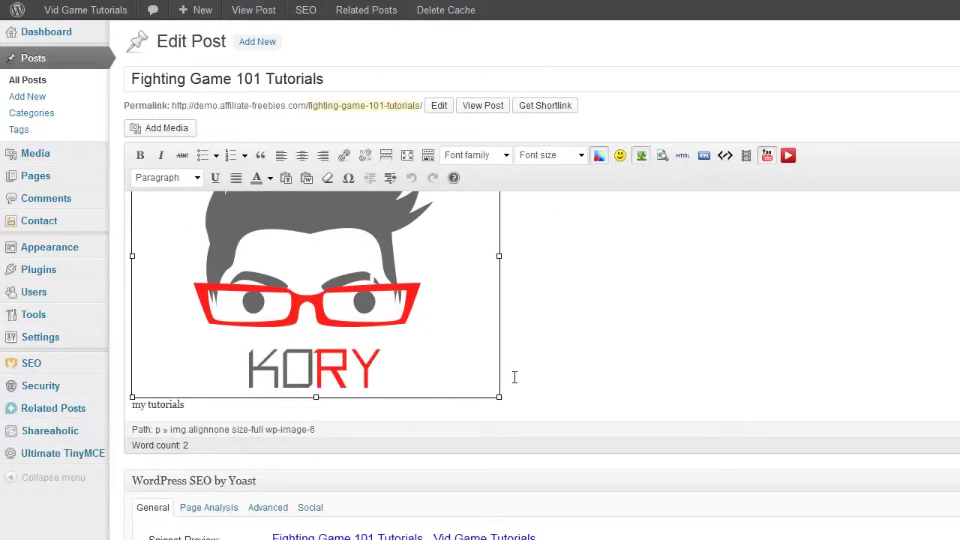
pyautogui.click(349, 417)
pyautogui.press('Return')
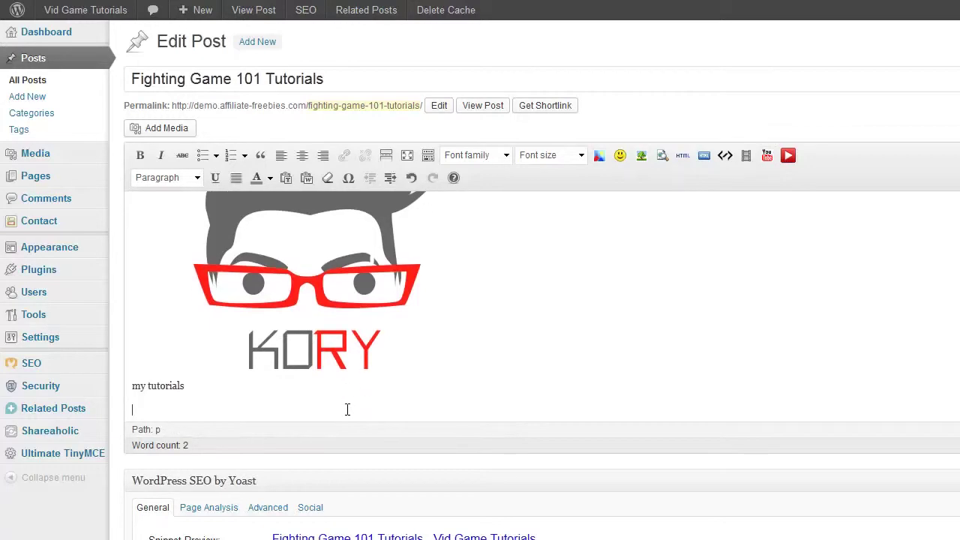
# Insert the yellow angry-eyed emoticon from the More Popo's set on the new line below "my tutorials".
pyautogui.click(627, 156)
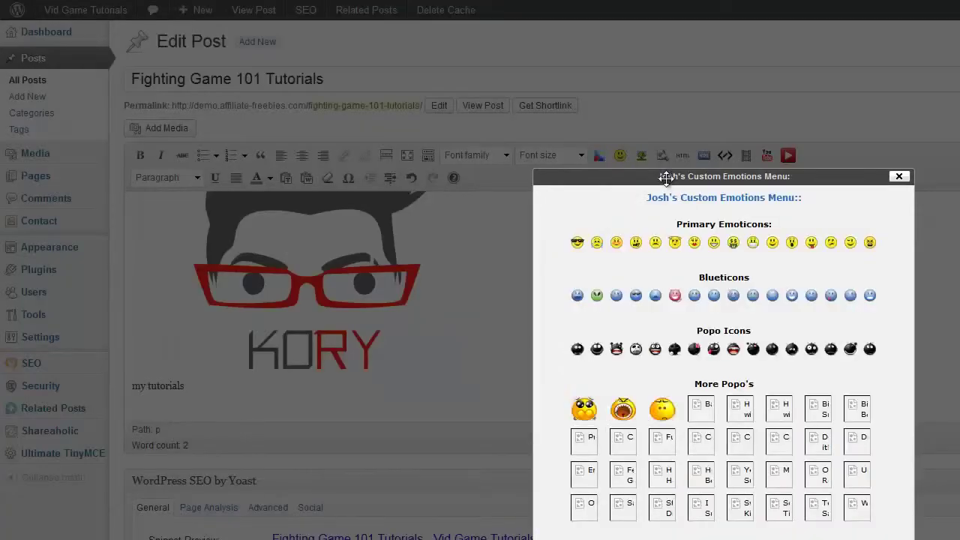
pyautogui.scroll(-2, 517, 352)
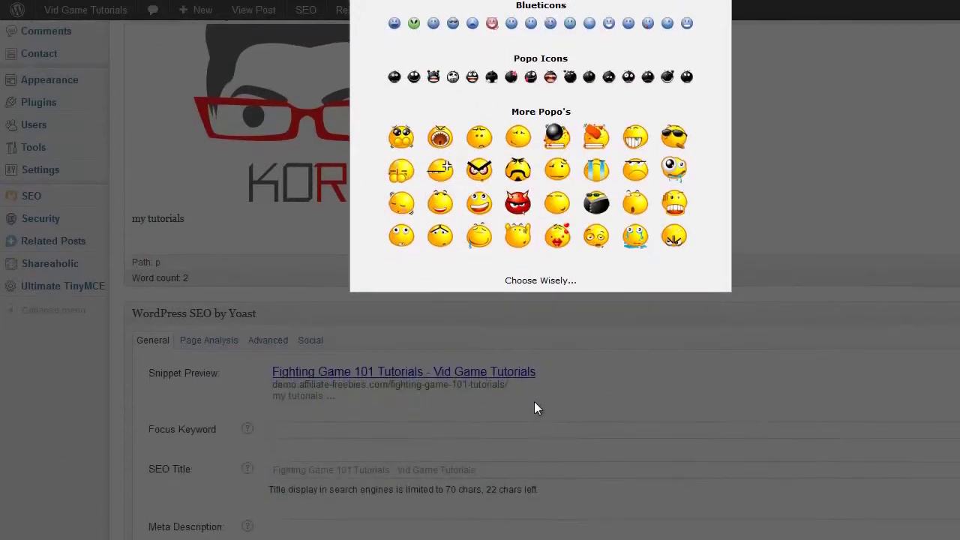
pyautogui.scroll(1, 539, 383)
pyautogui.scroll(1, 543, 368)
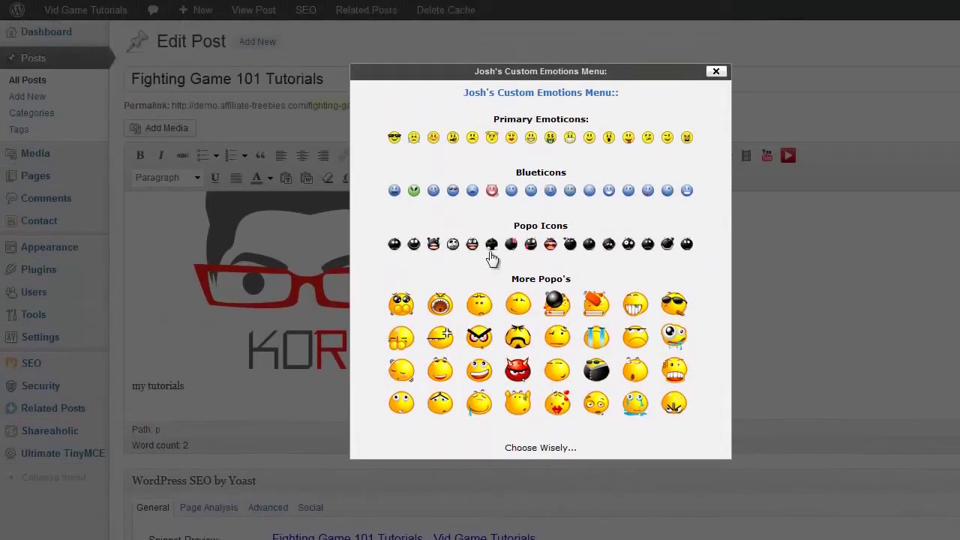
pyautogui.click(479, 336)
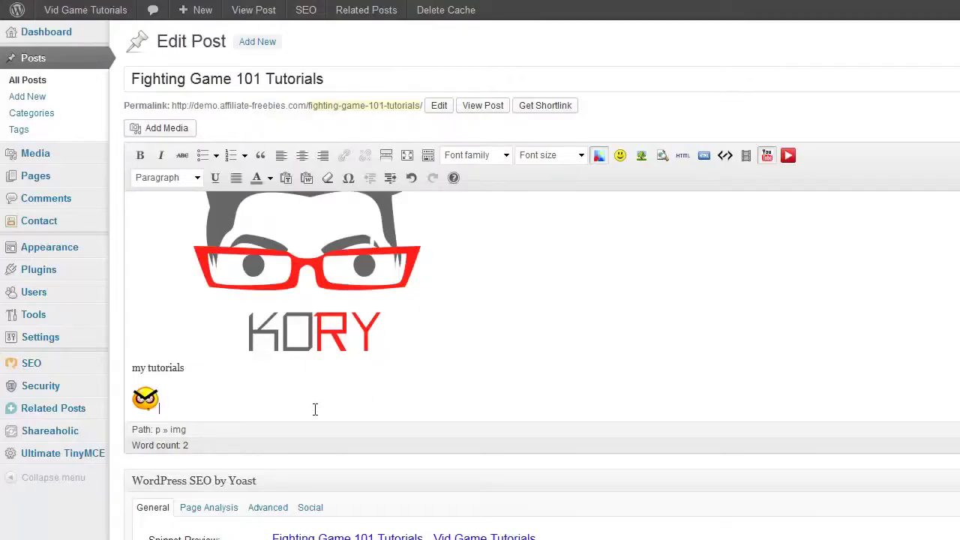
# Review the Autoplay and Watch in HD options for inserting a YouTube video and close the dialog without supplying a link.
pyautogui.click(772, 159)
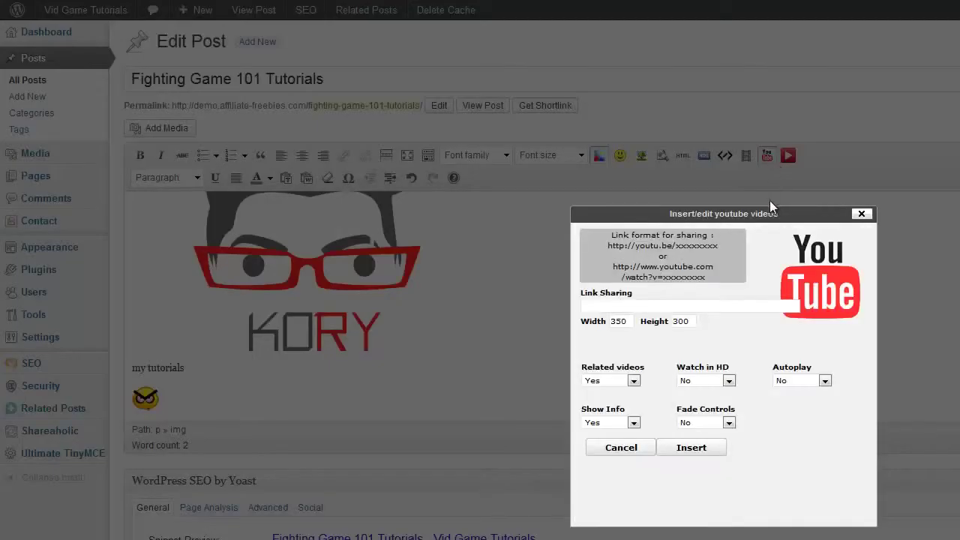
pyautogui.moveTo(744, 212); pyautogui.dragTo(477, 105)
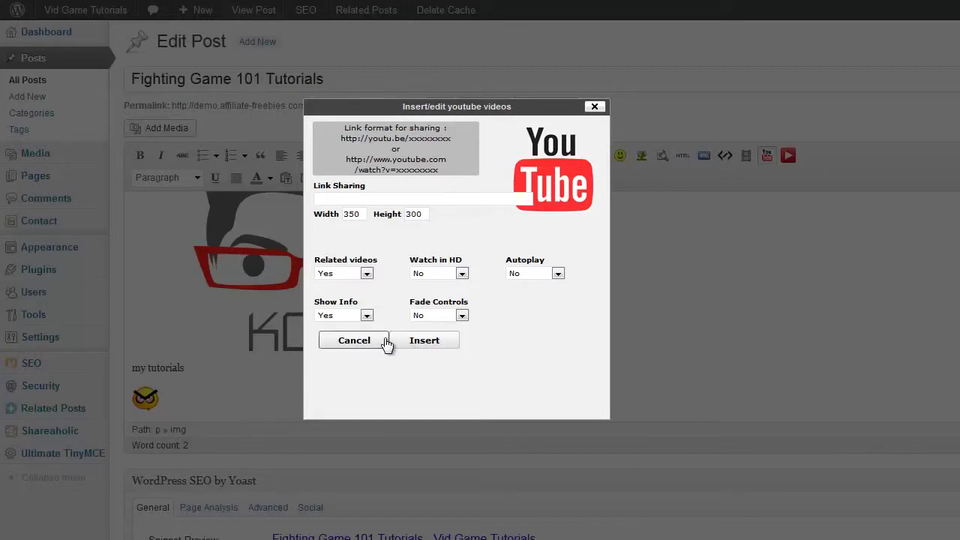
pyautogui.click(532, 274)
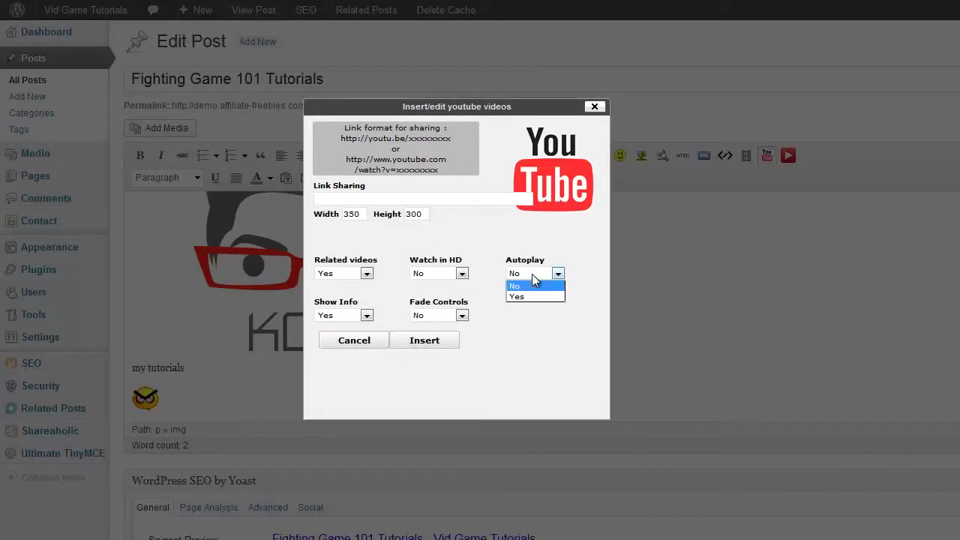
pyautogui.click(532, 274)
pyautogui.click(462, 273)
pyautogui.click(462, 273)
pyautogui.click(412, 341)
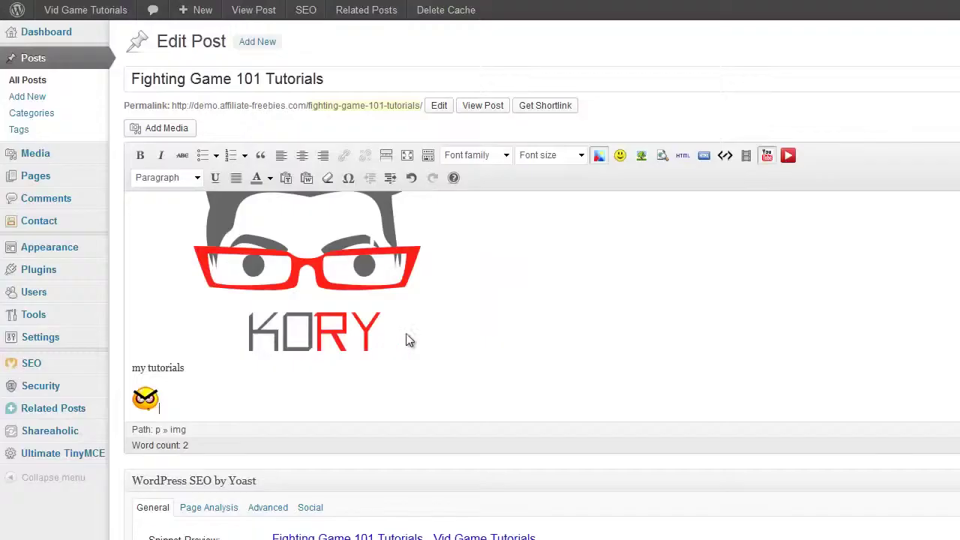
# Review the size and iFrame or embed style options of the YouTube iframe video dialog without inserting a video.
pyautogui.click(789, 155)
pyautogui.moveTo(697, 237); pyautogui.dragTo(415, 153)
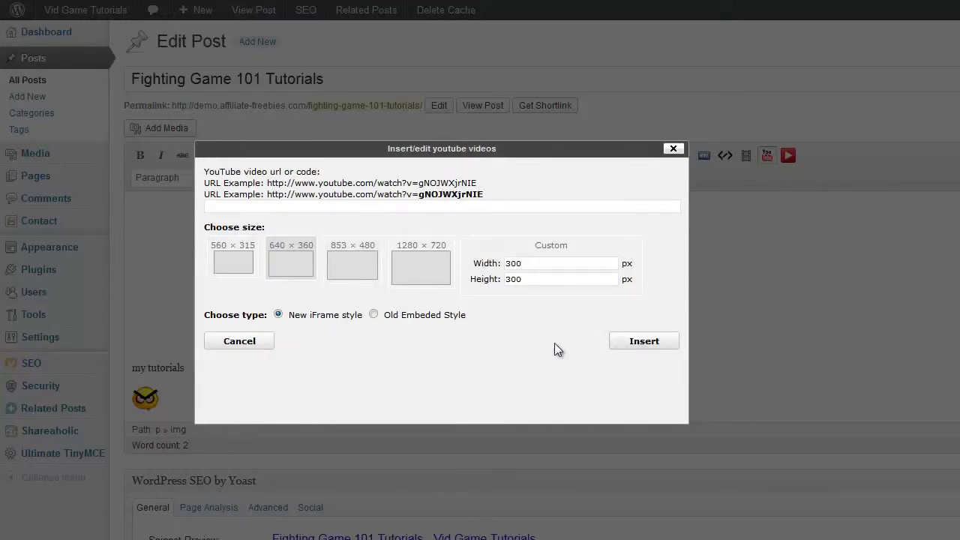
pyautogui.click(240, 341)
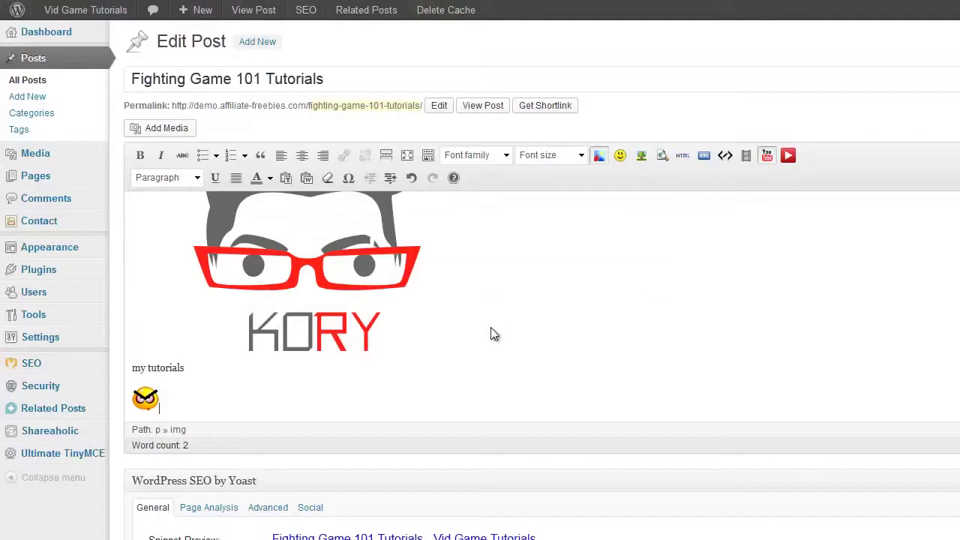
# Review the general, appearance and advanced settings of the advanced image dialog without inserting an image.
pyautogui.click(644, 159)
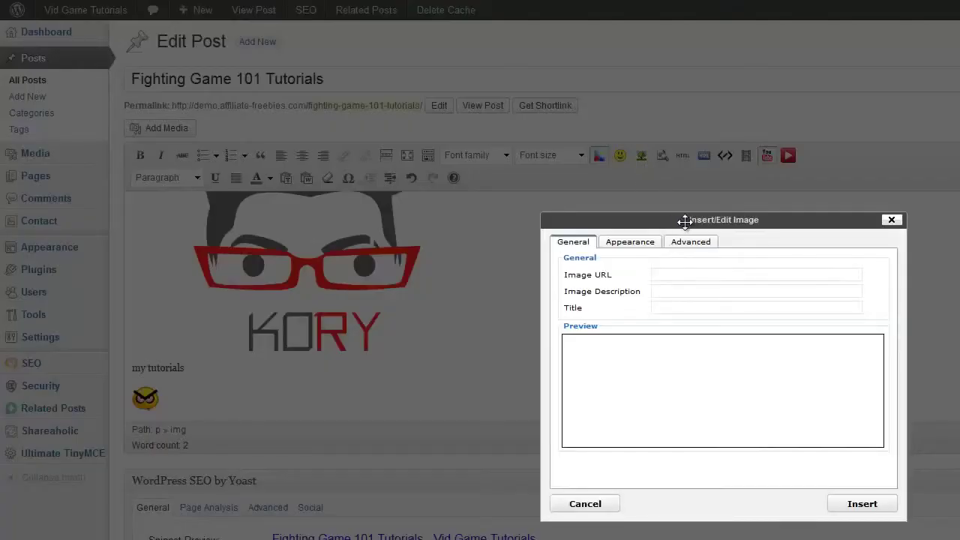
pyautogui.moveTo(685, 221); pyautogui.dragTo(301, 85)
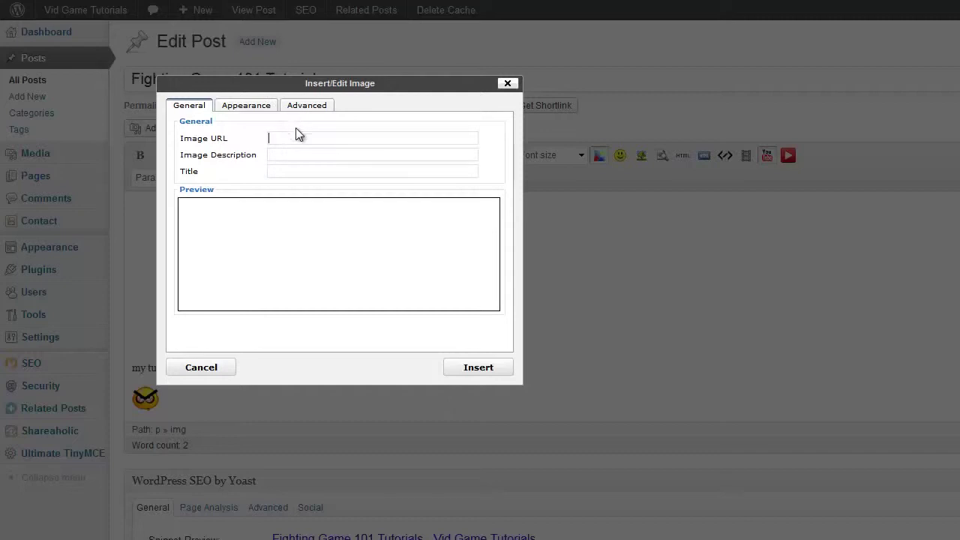
pyautogui.click(254, 106)
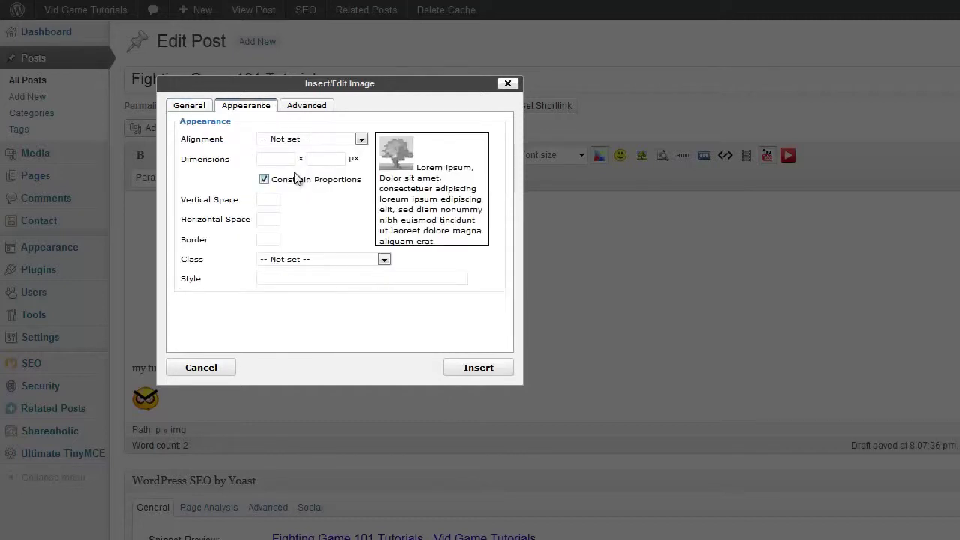
pyautogui.click(311, 105)
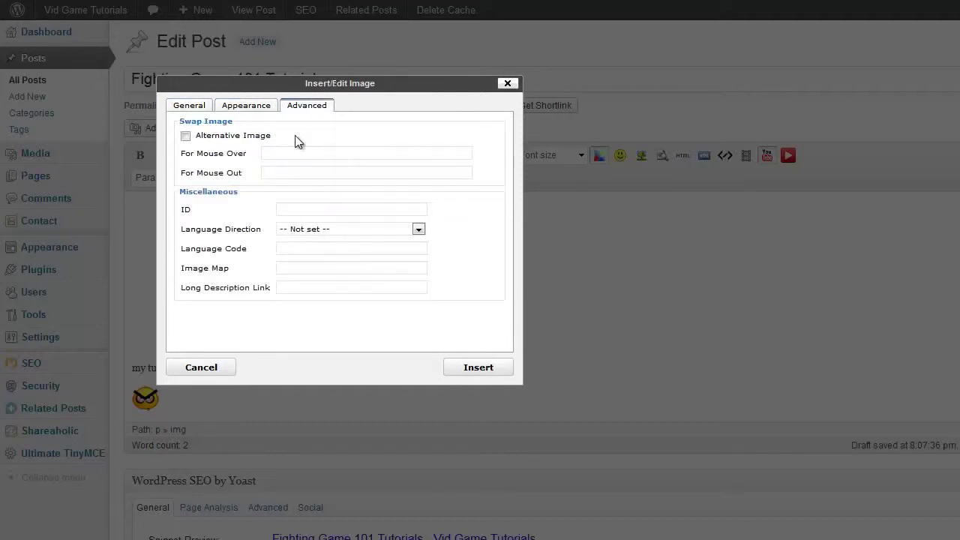
pyautogui.click(507, 83)
# Change the font family of the text "my tutorials" in the post to Impact.
pyautogui.moveTo(189, 368); pyautogui.dragTo(132, 368)
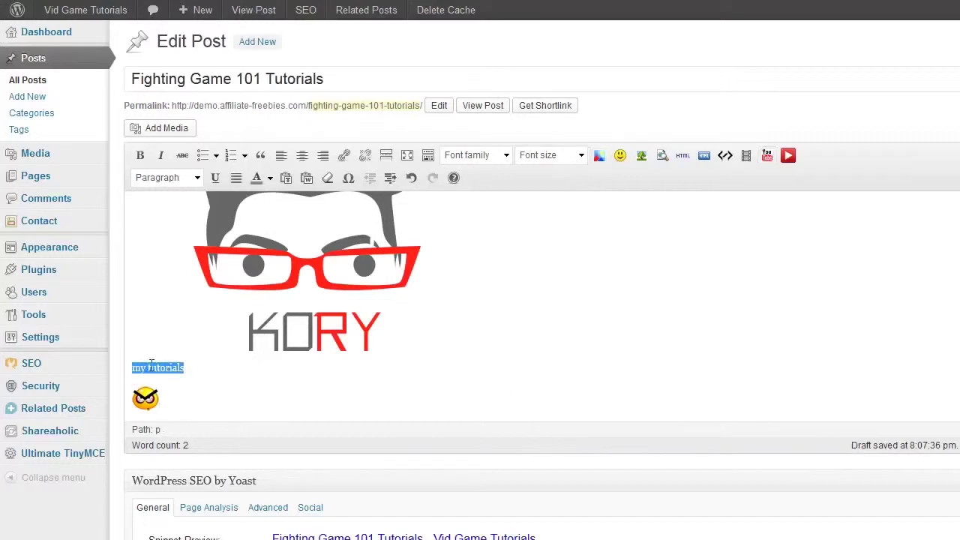
pyautogui.click(507, 155)
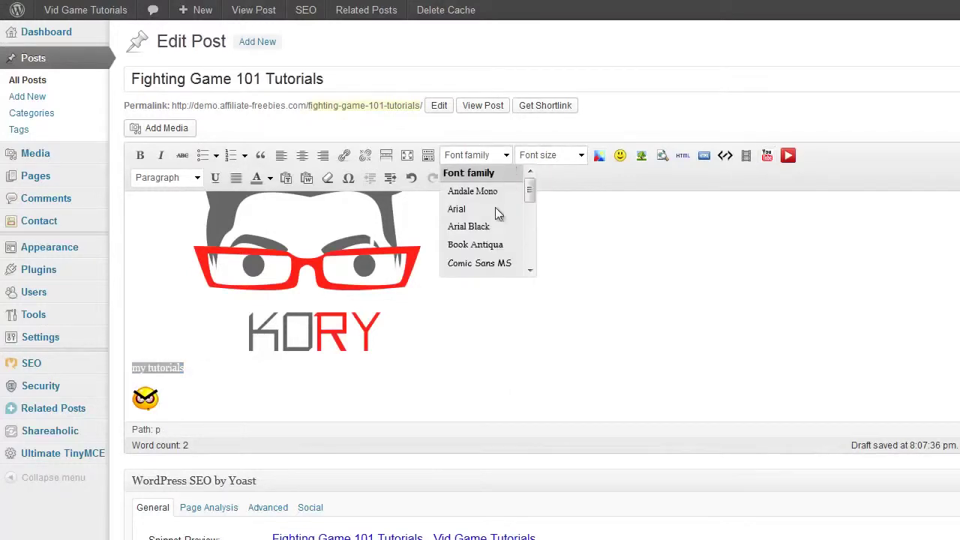
pyautogui.scroll(-2, 496, 240)
pyautogui.scroll(-3, 498, 253)
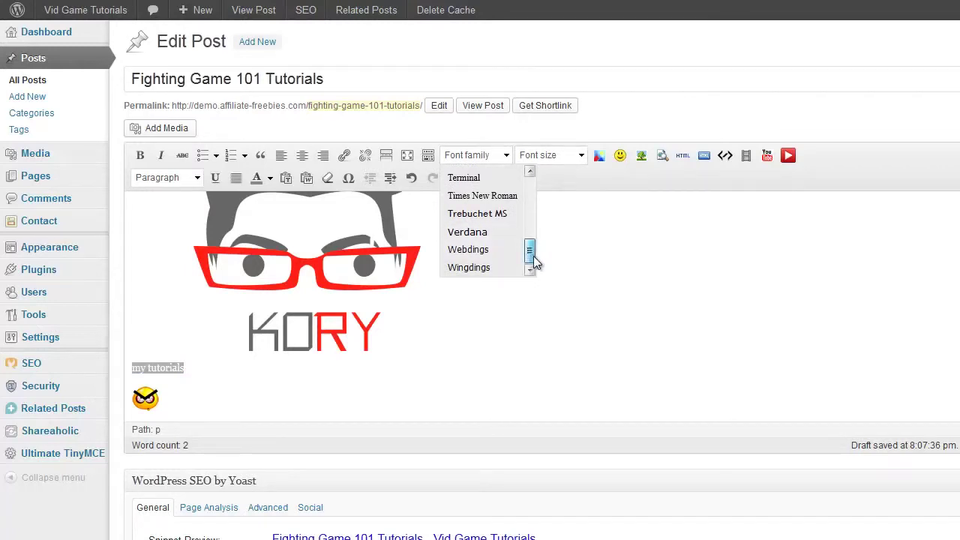
pyautogui.moveTo(533, 256); pyautogui.dragTo(540, 233)
pyautogui.click(472, 224)
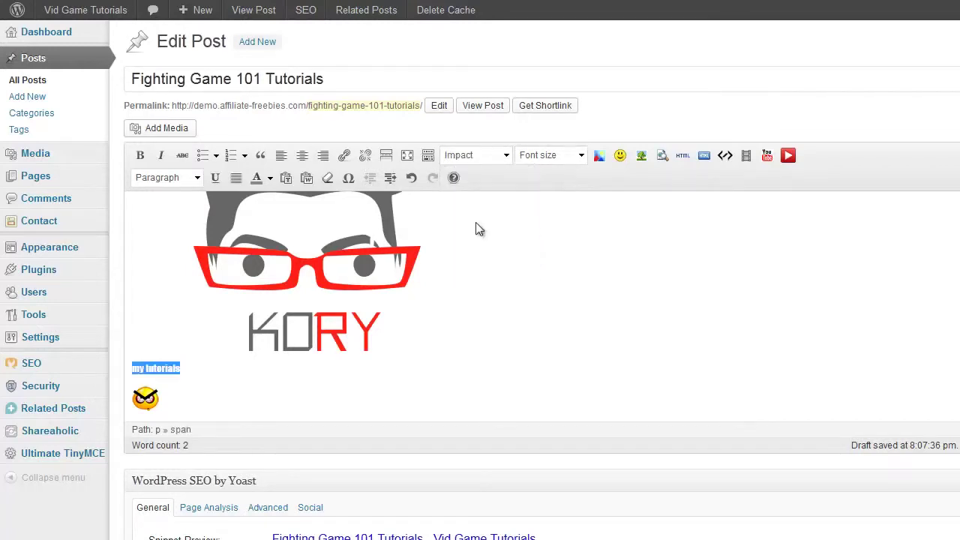
# Set the font size of the text "my tutorials" to 52px and deselect it.
pyautogui.click(169, 356)
pyautogui.click(190, 370)
pyautogui.moveTo(190, 371); pyautogui.dragTo(127, 364)
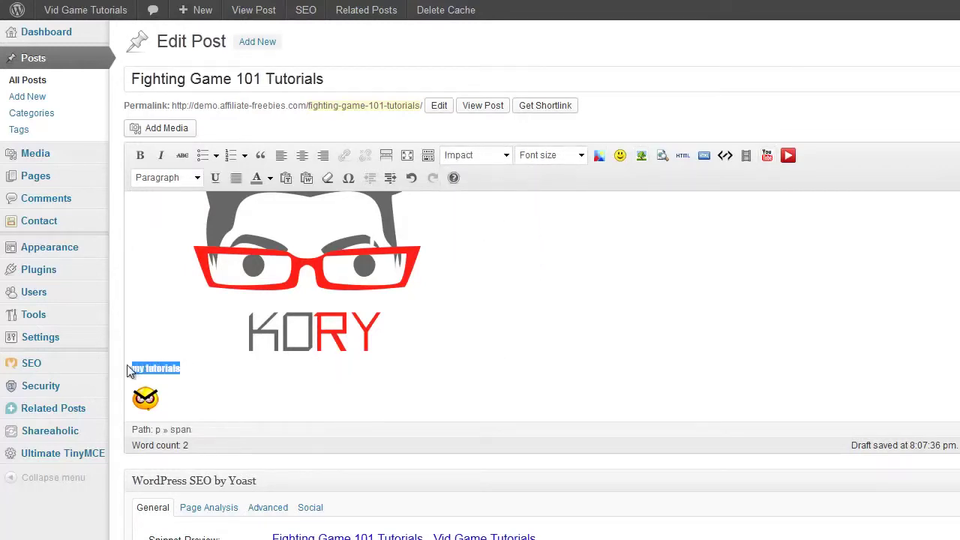
pyautogui.click(546, 156)
pyautogui.scroll(-3, 564, 269)
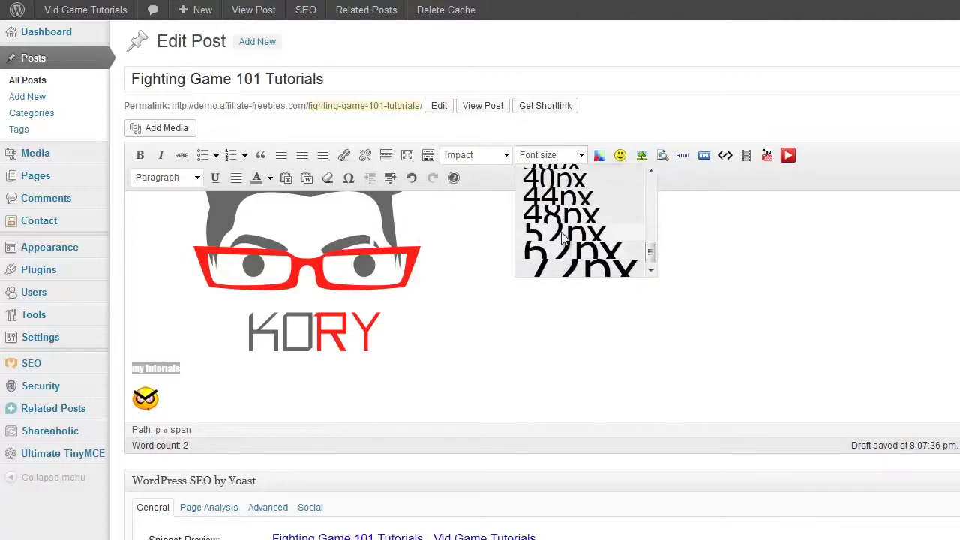
pyautogui.click(563, 234)
pyautogui.click(307, 381)
pyautogui.click(307, 381)
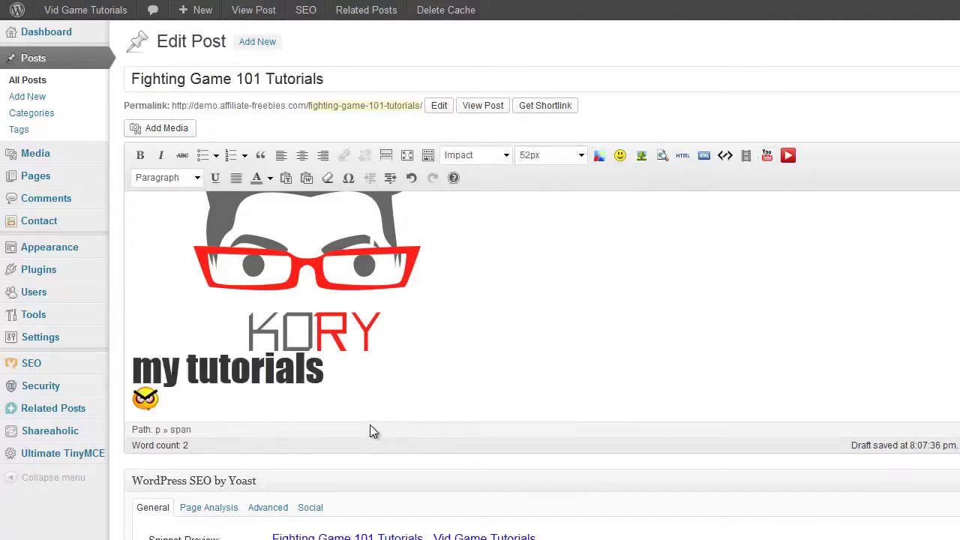